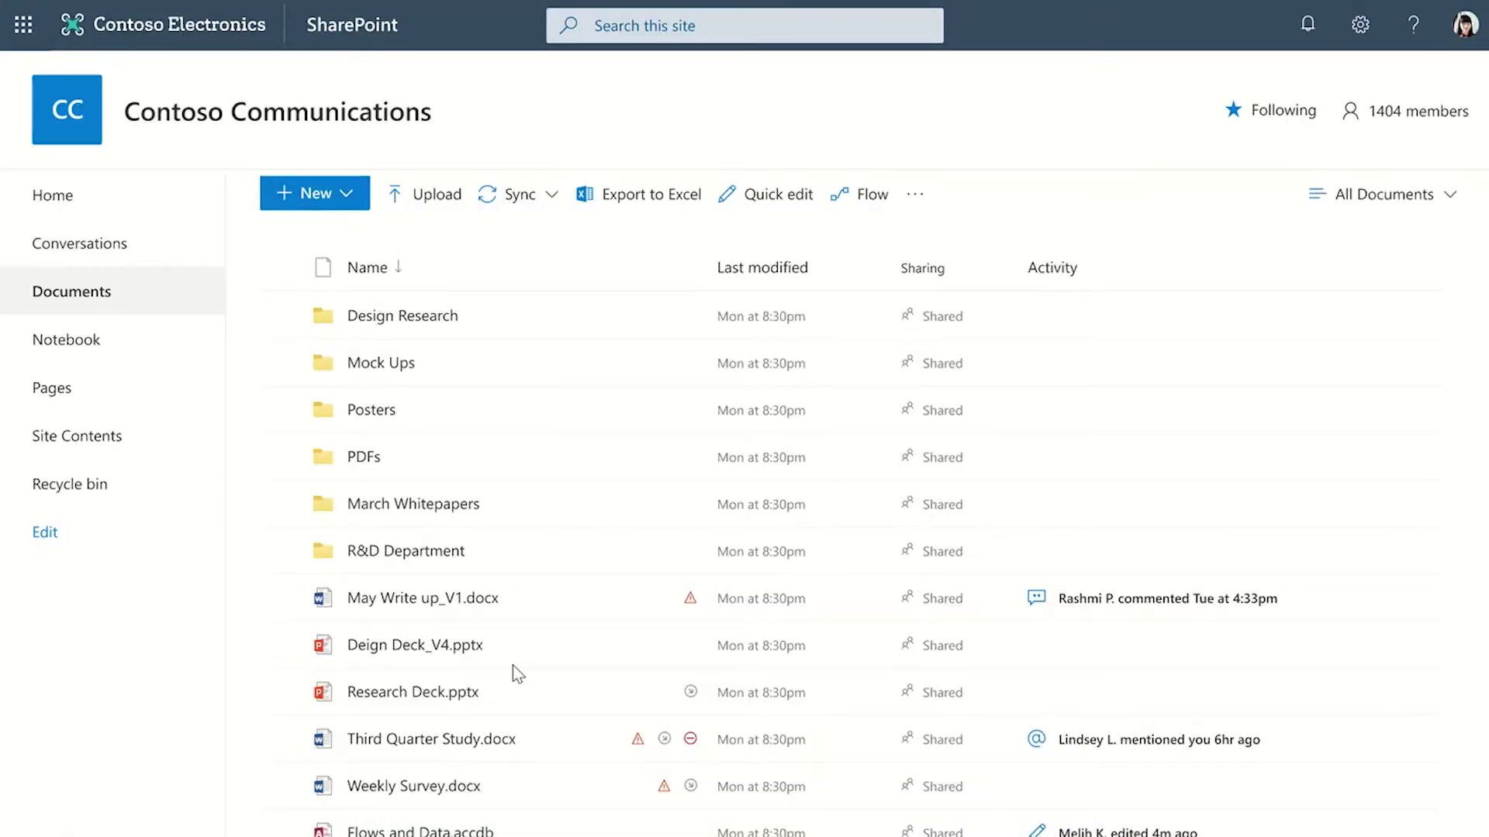
Create a smart template from the New menu using Contoso agreement.docx as the base file.
{"action": "left_click", "coordinate": [313, 202]}
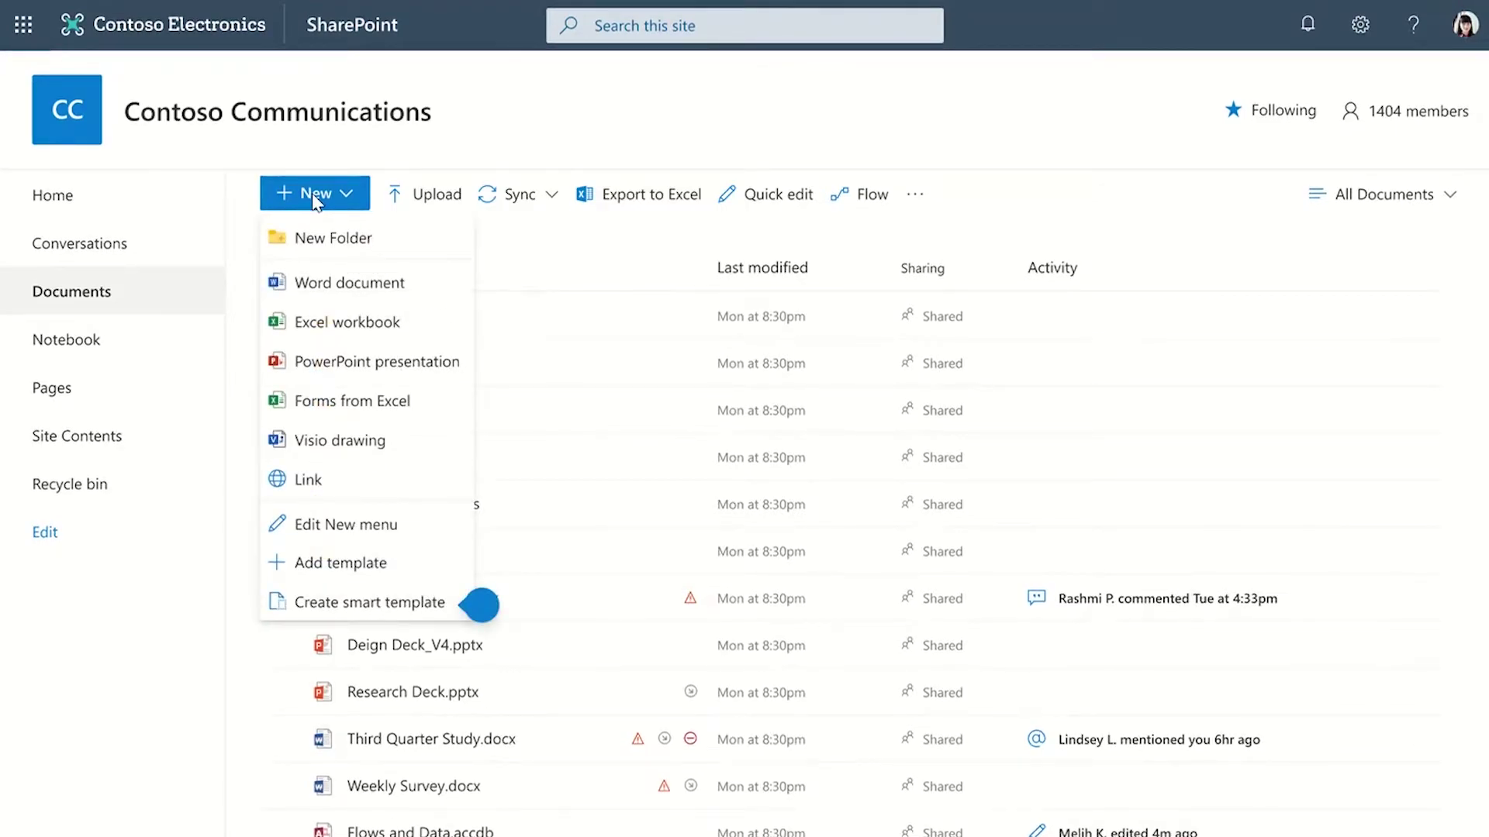
{"action": "left_click", "coordinate": [483, 604]}
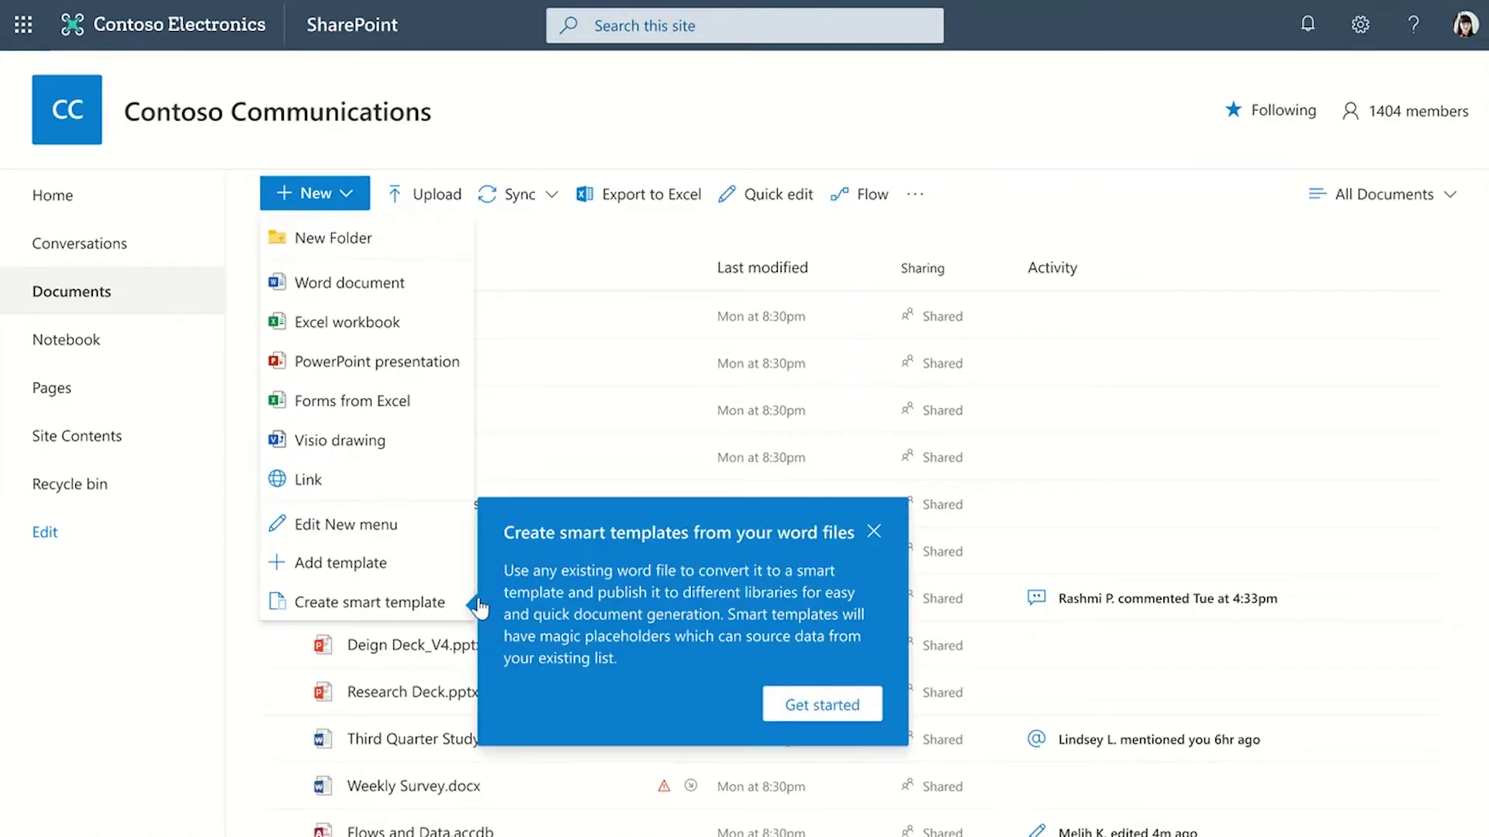
{"action": "left_click", "coordinate": [828, 715]}
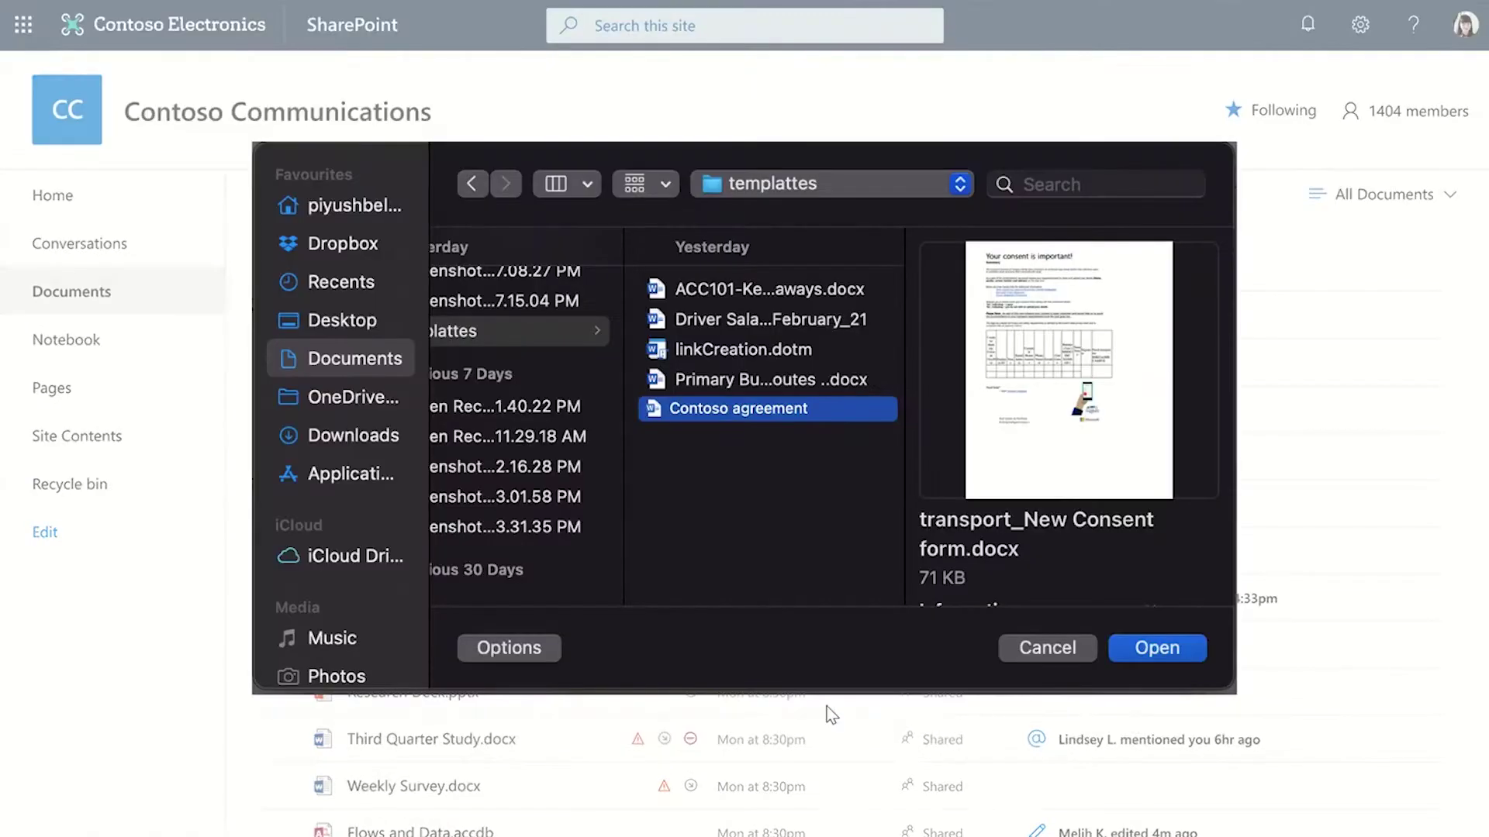
{"action": "left_click", "coordinate": [1156, 648]}
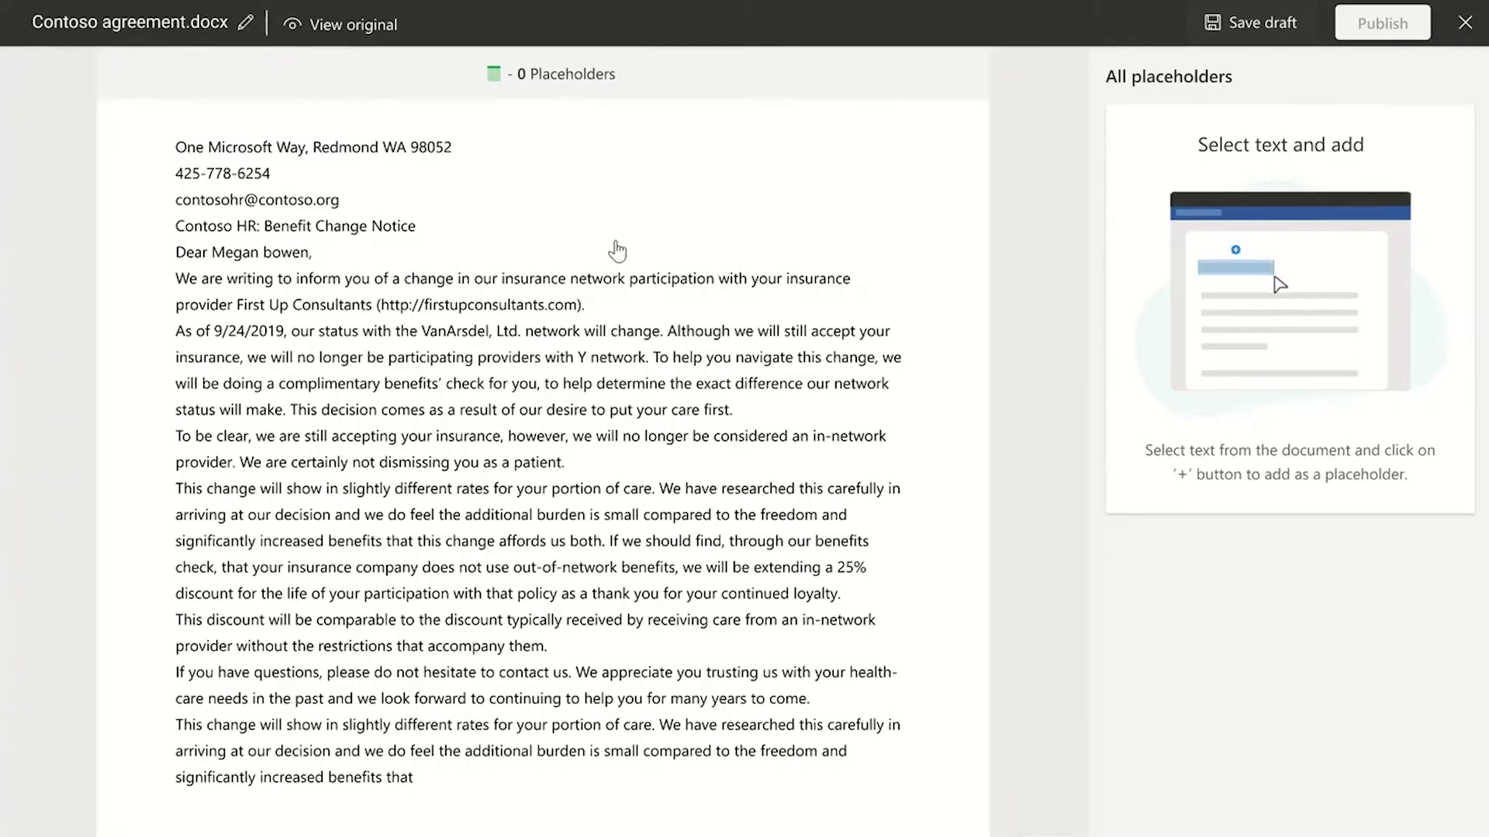
Add a Single line of text placeholder named Contoso office address on the office address line.
{"action": "triple_click", "coordinate": [313, 152]}
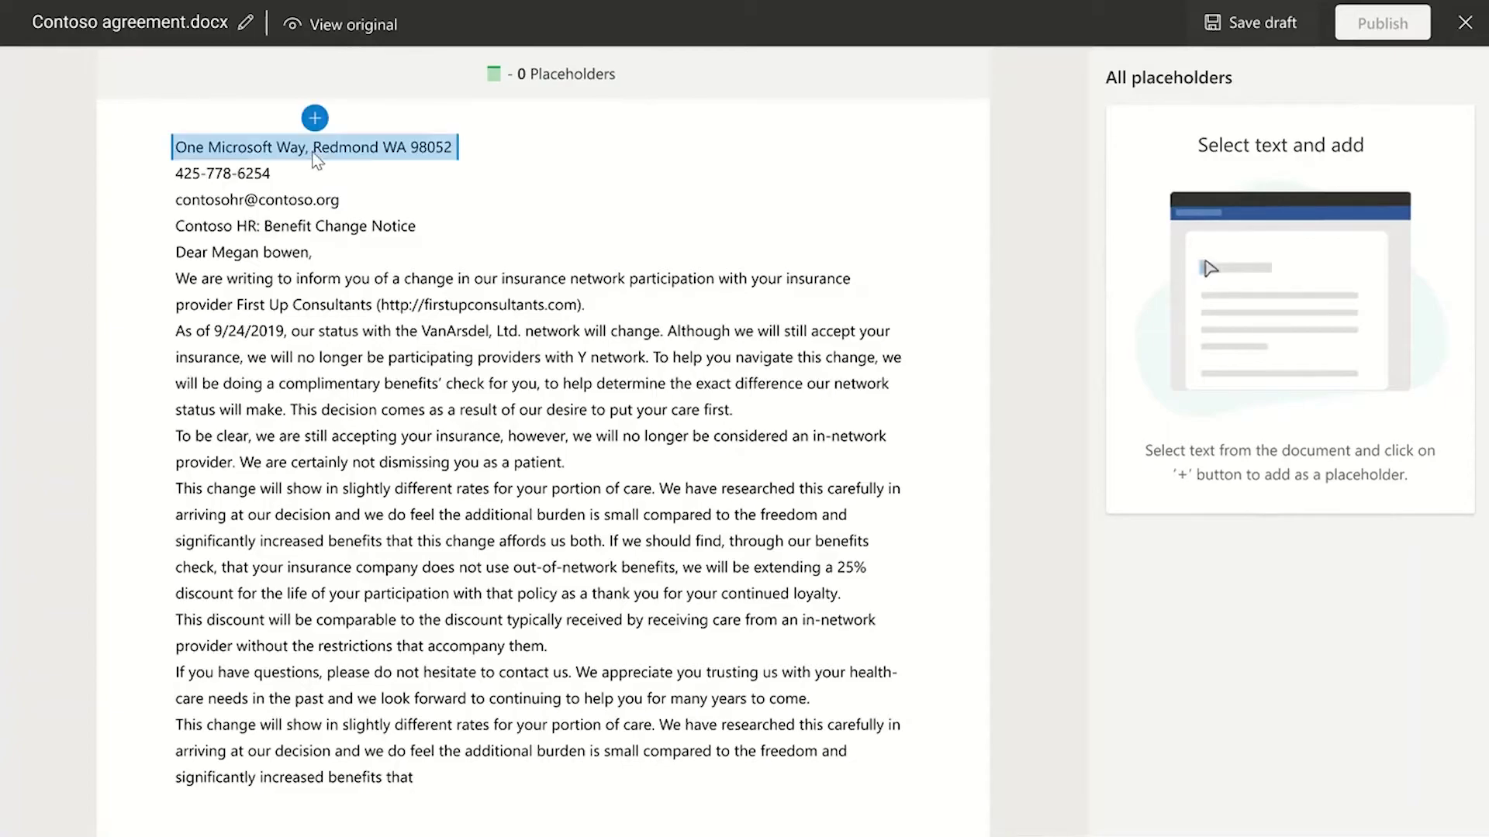
{"action": "left_click", "coordinate": [314, 119]}
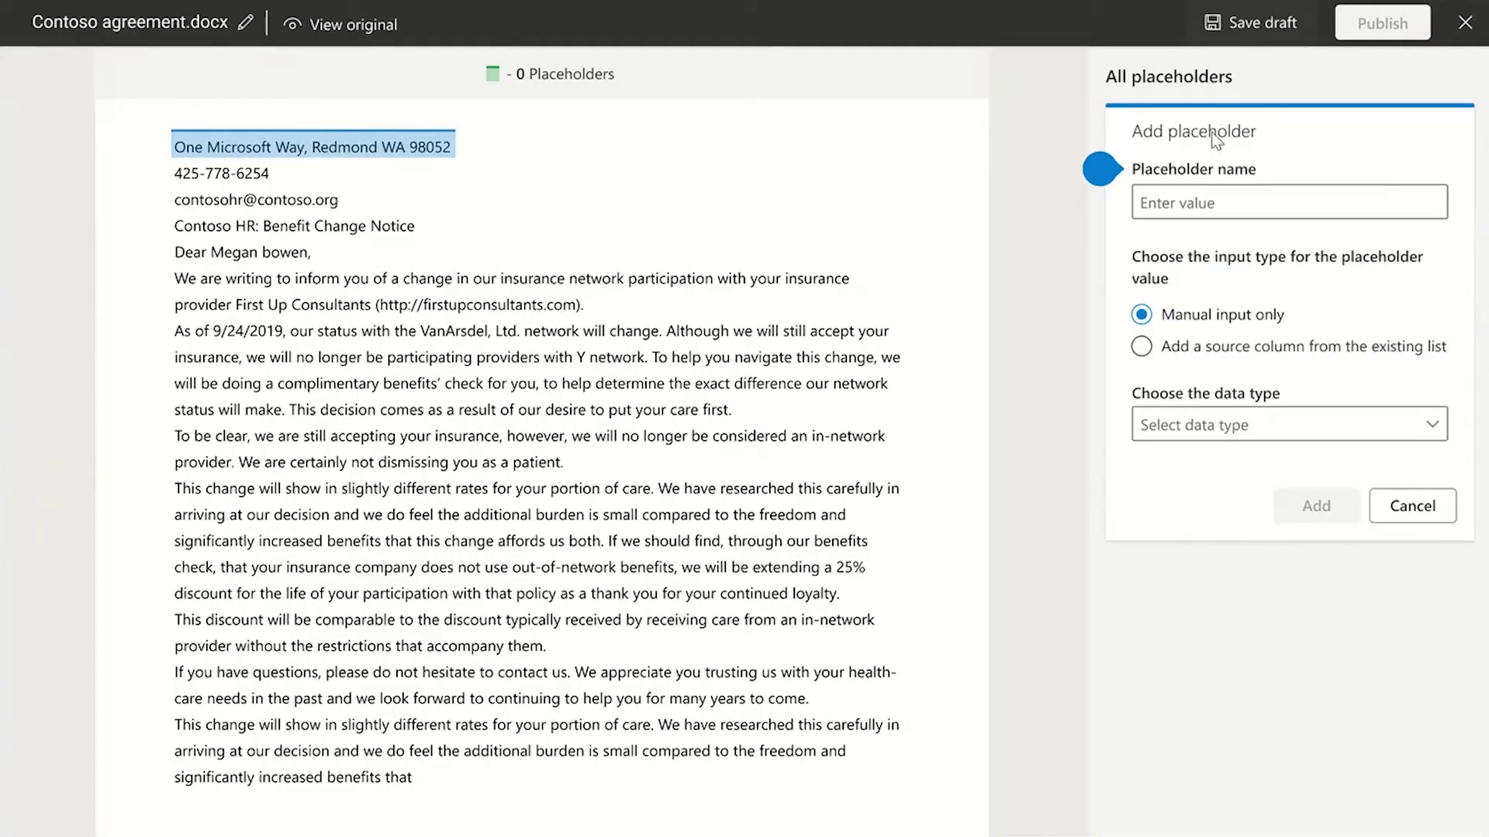
{"action": "left_click", "coordinate": [1104, 175]}
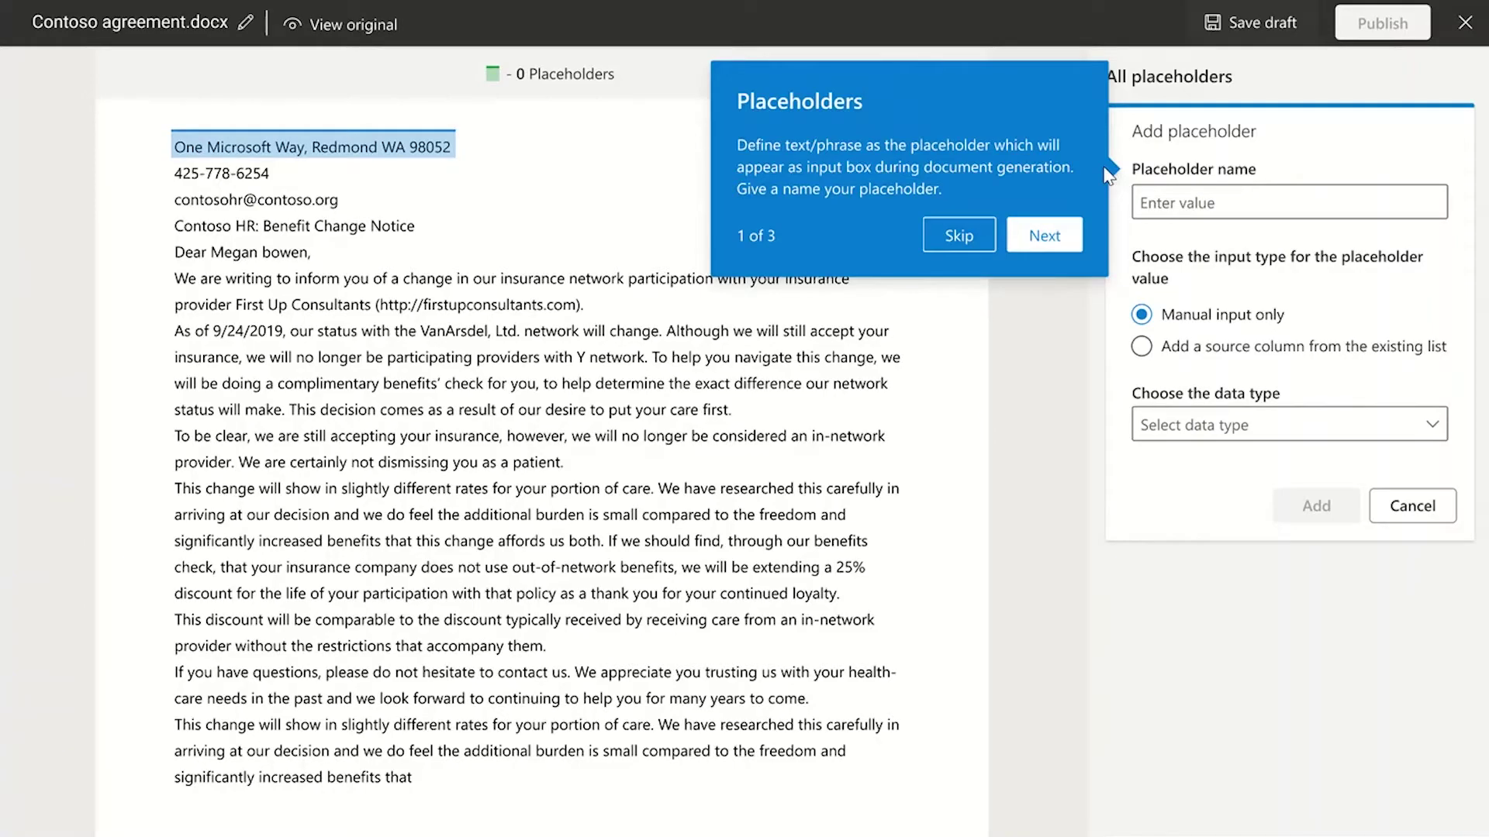
{"action": "left_click", "coordinate": [961, 237]}
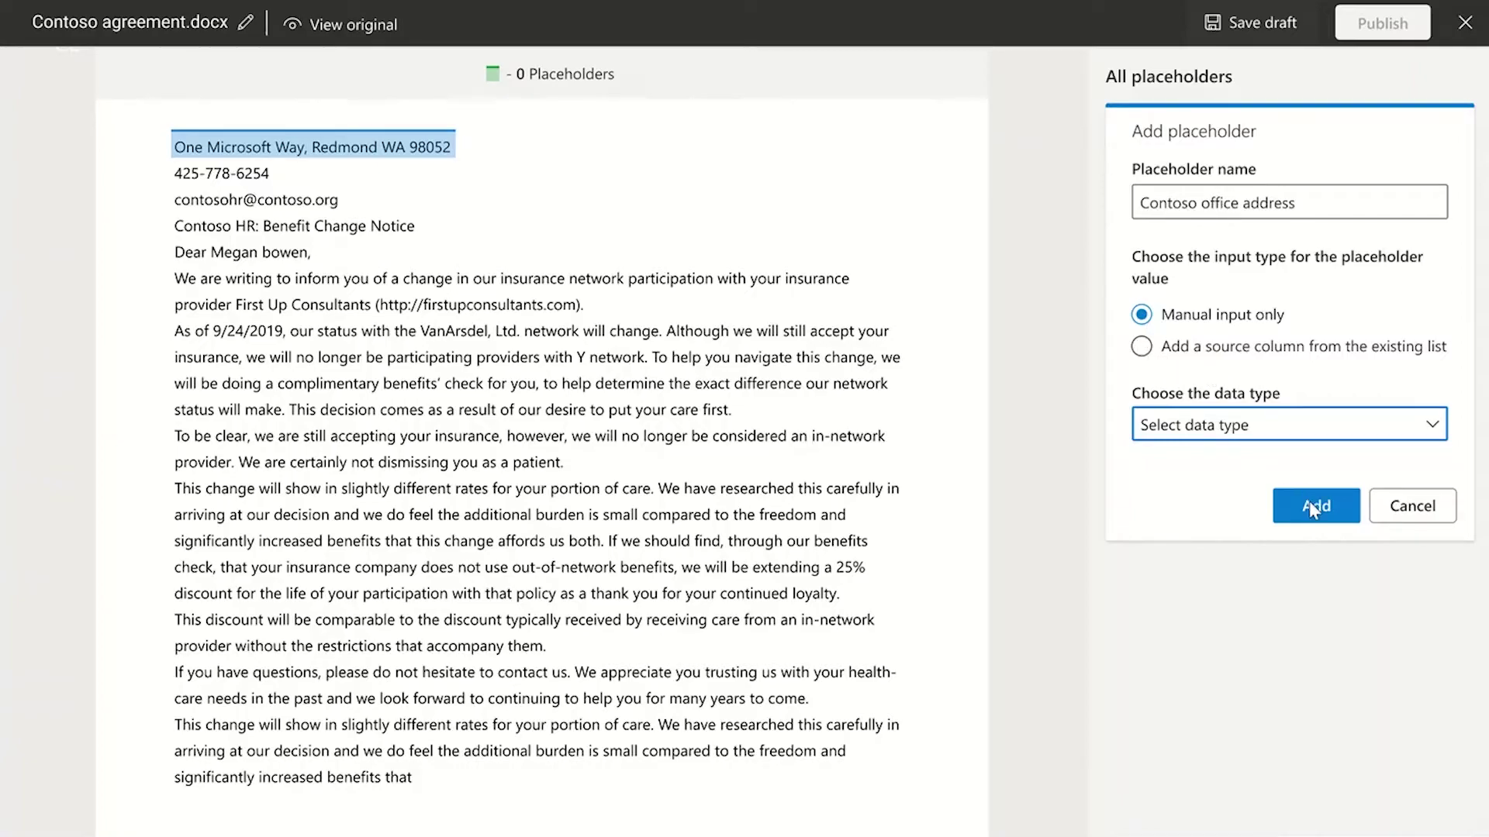
{"action": "left_click", "coordinate": [1224, 431]}
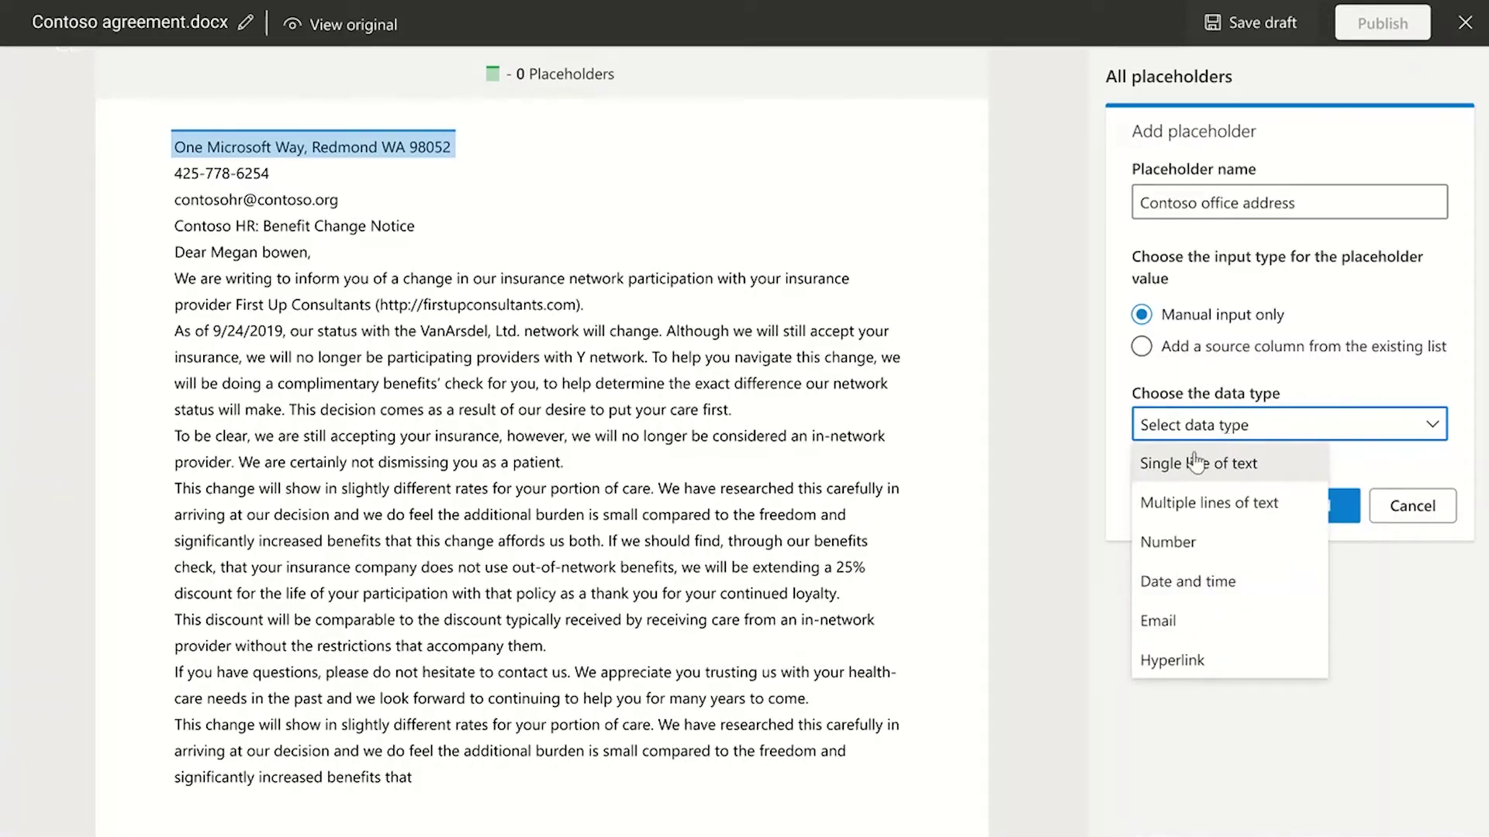
{"action": "left_click", "coordinate": [1197, 463]}
{"action": "left_click", "coordinate": [1298, 505]}
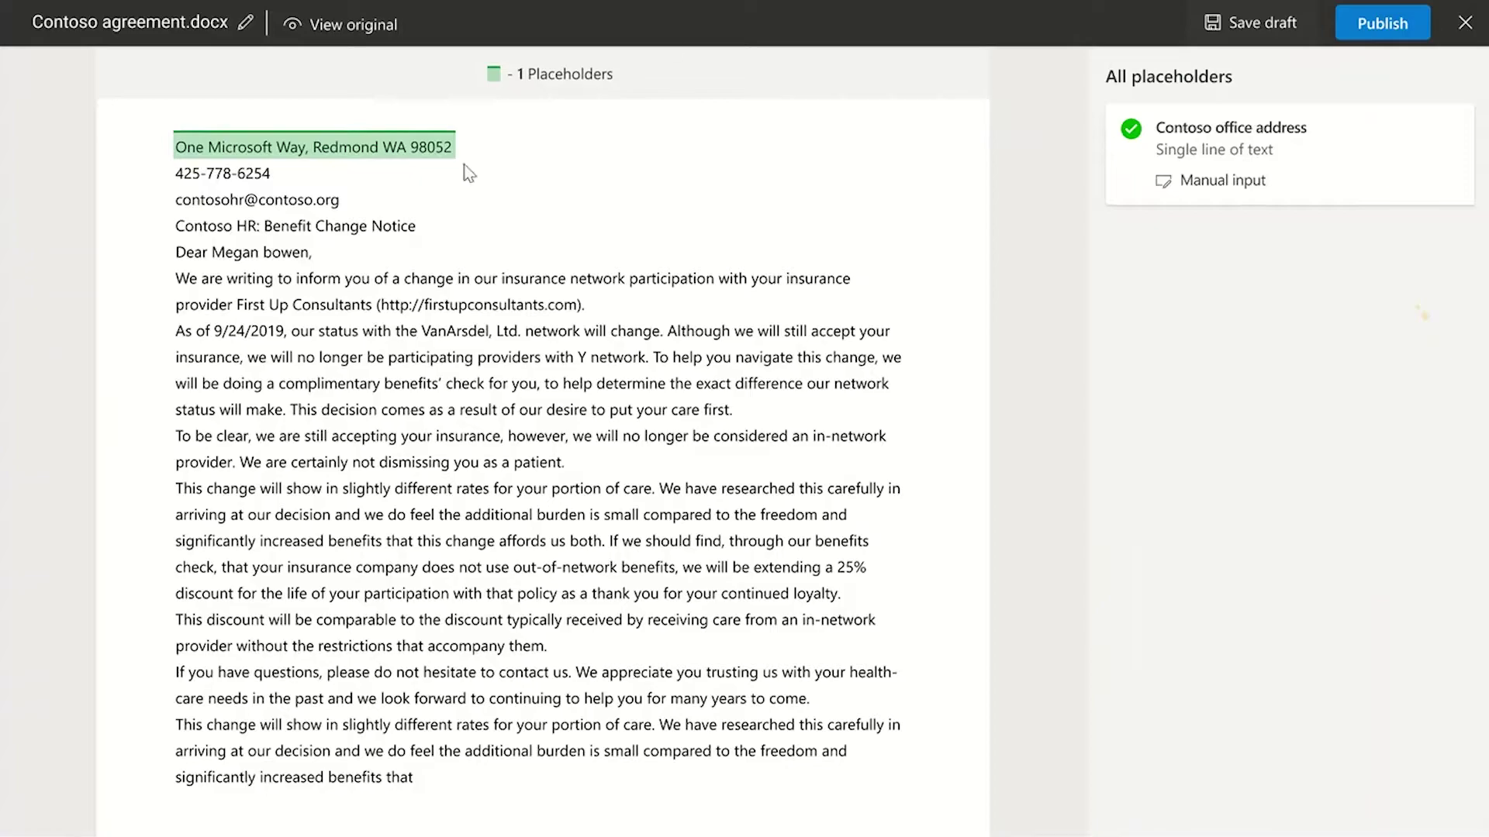
Make the greeting's recipient name a Contoso employee name placeholder sourced from Asset Tracker's Client Name column.
{"action": "double_click", "coordinate": [253, 256]}
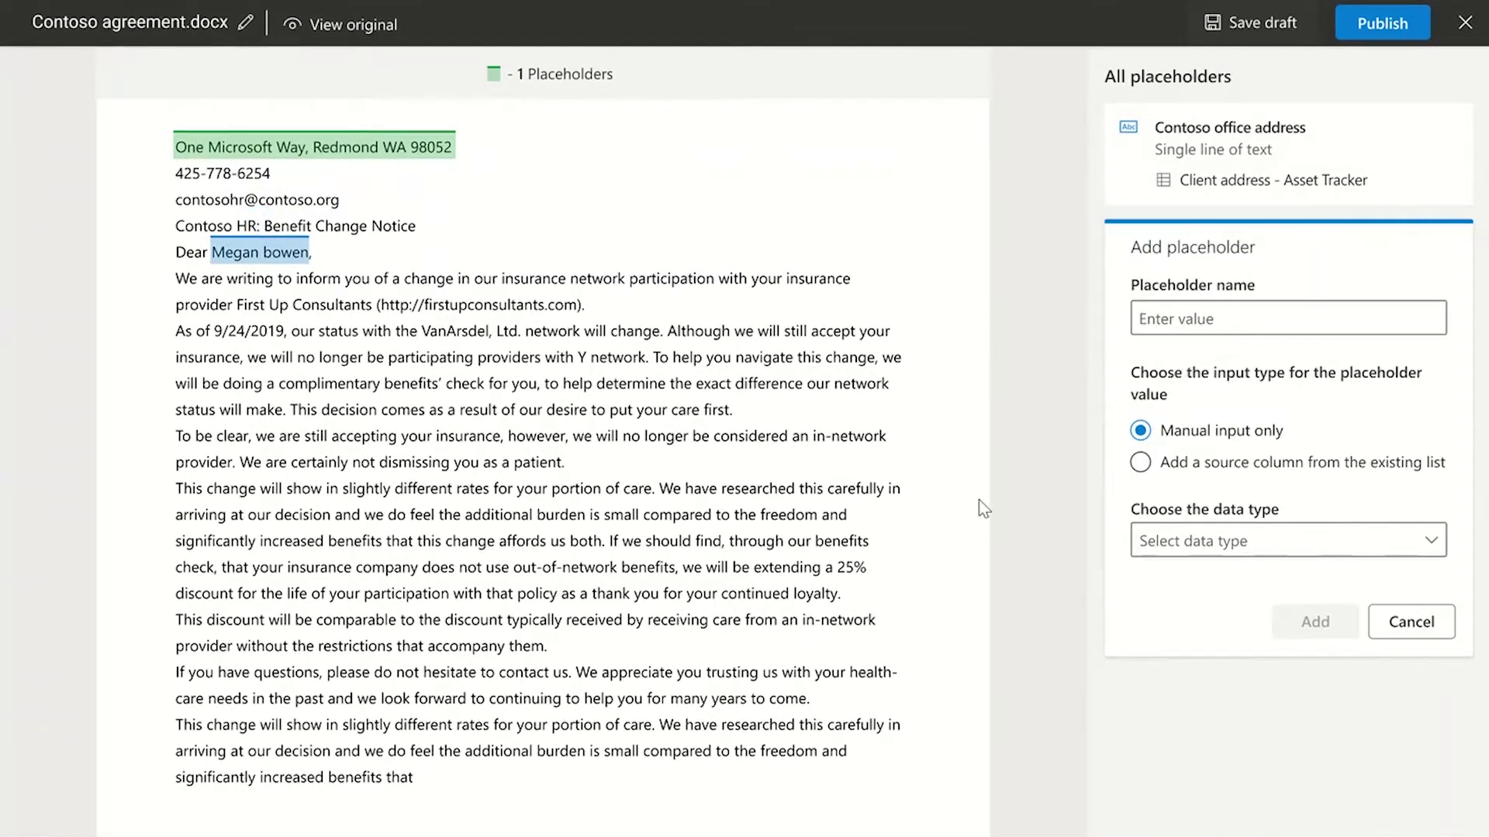
{"action": "left_click", "coordinate": [1165, 465]}
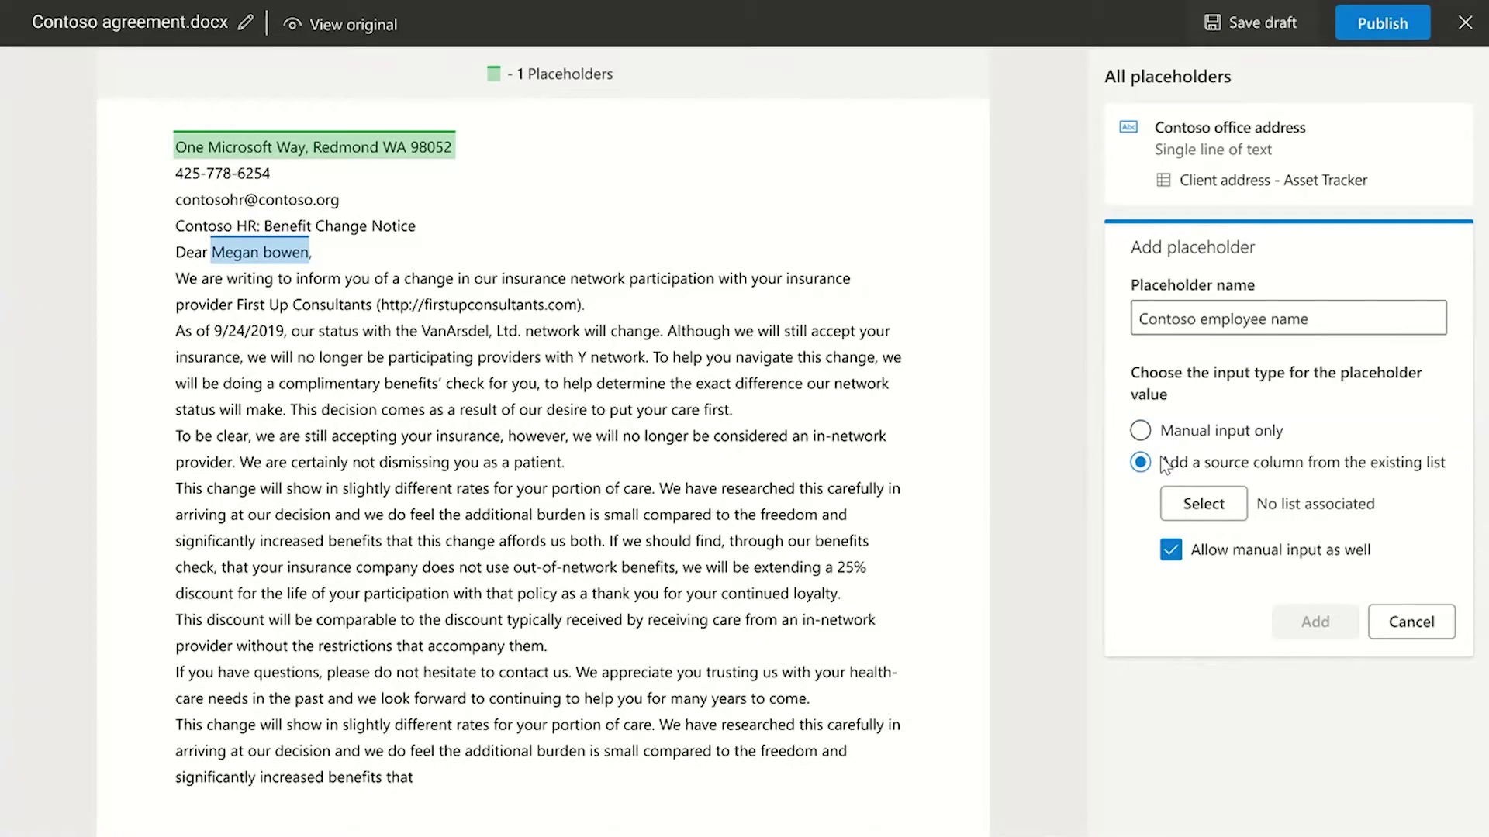
{"action": "left_click", "coordinate": [1221, 508]}
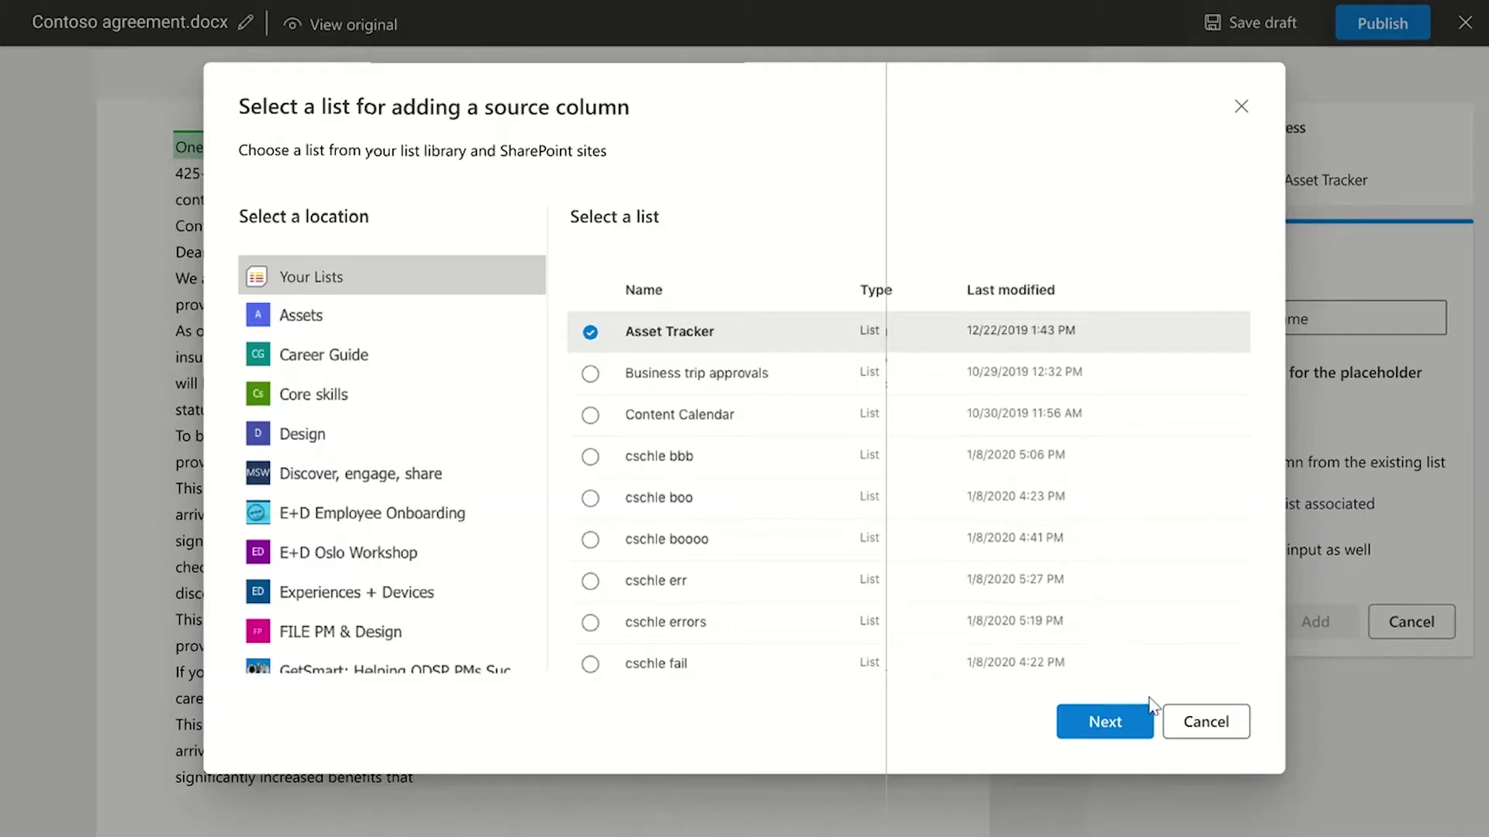
{"action": "left_click", "coordinate": [1101, 724]}
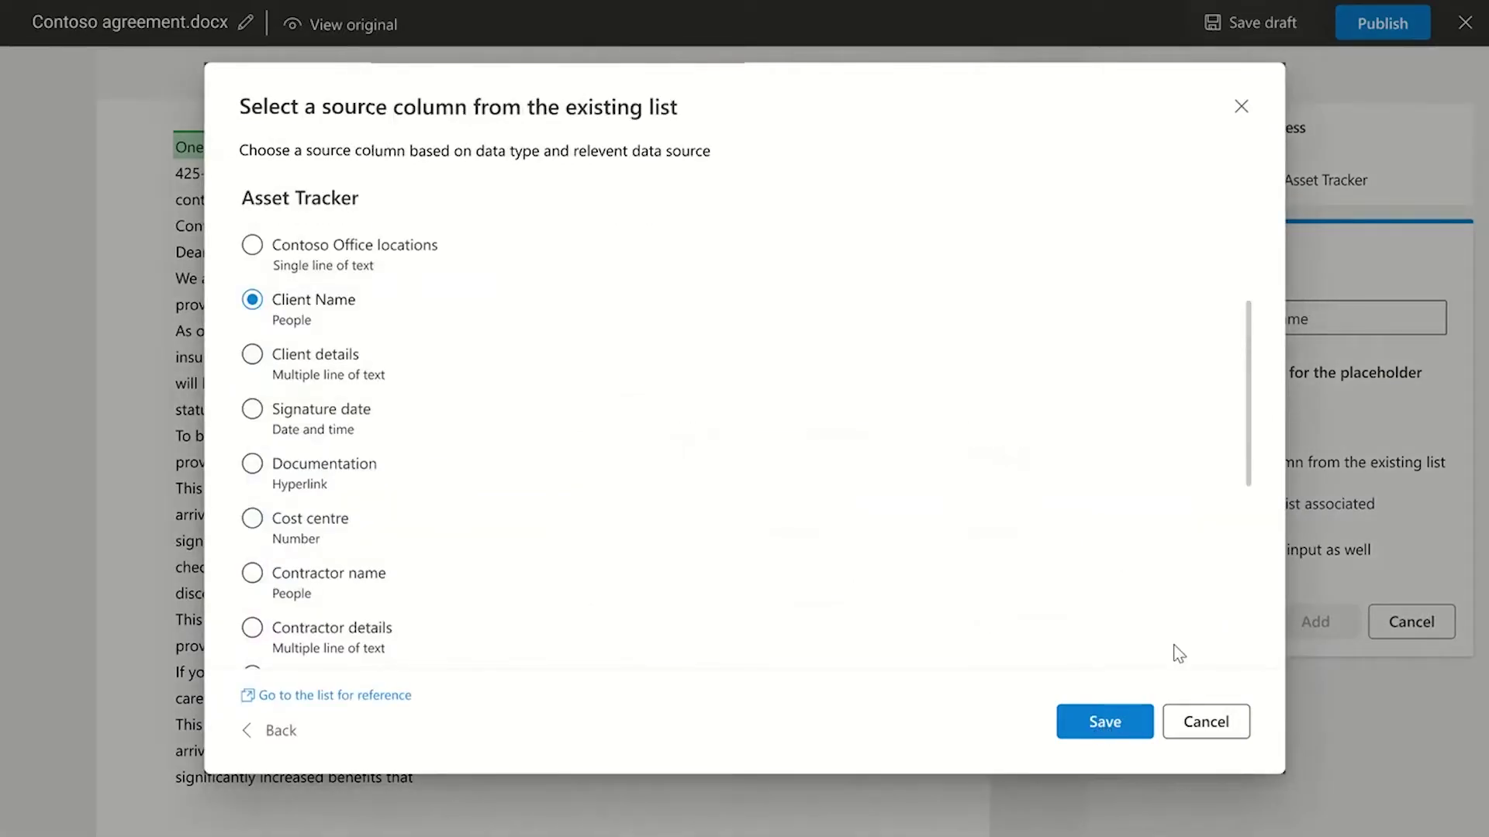
{"action": "left_click", "coordinate": [1101, 723]}
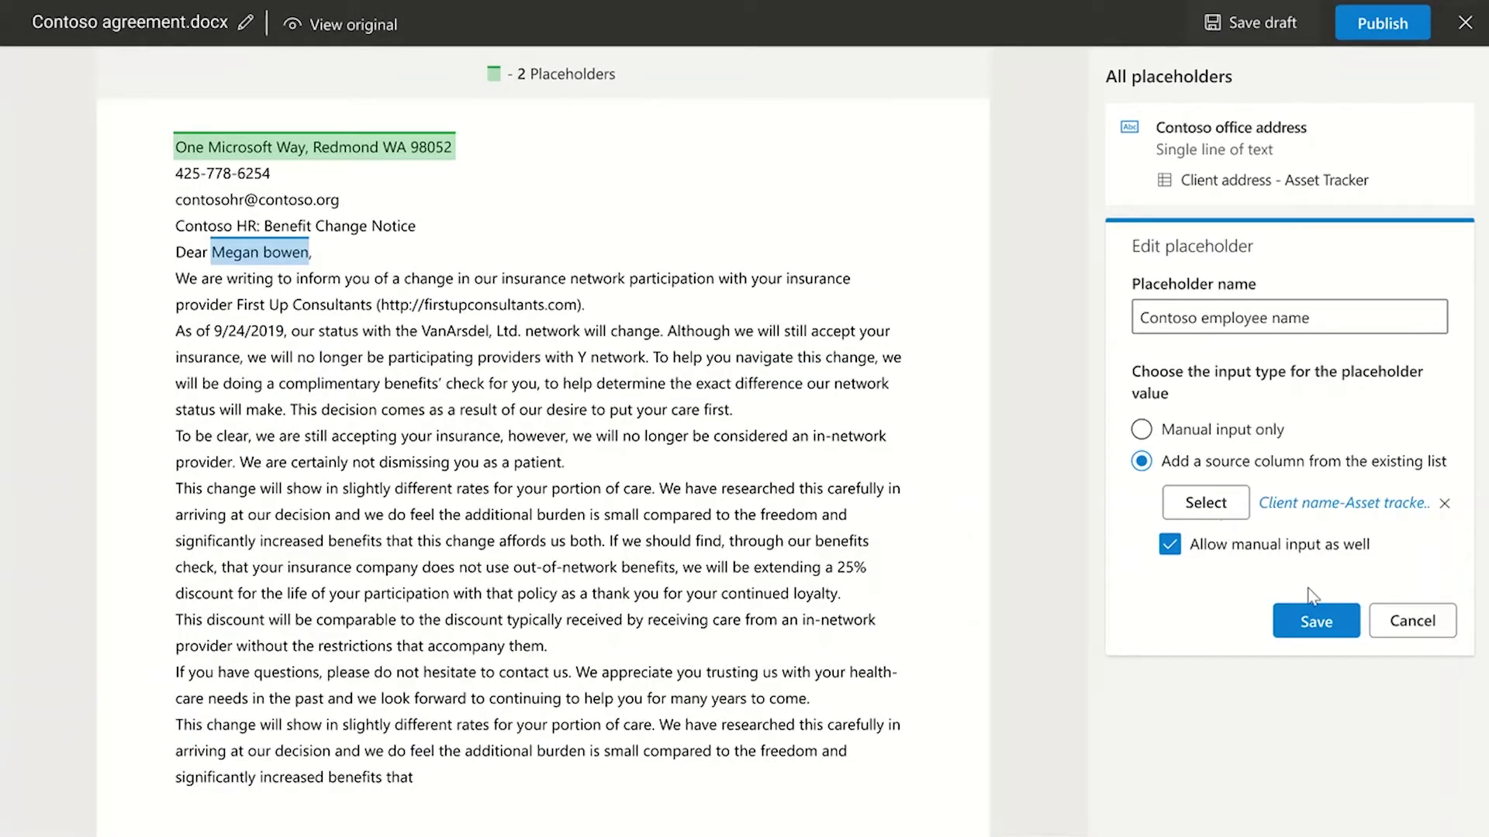
{"action": "left_click", "coordinate": [1316, 622]}
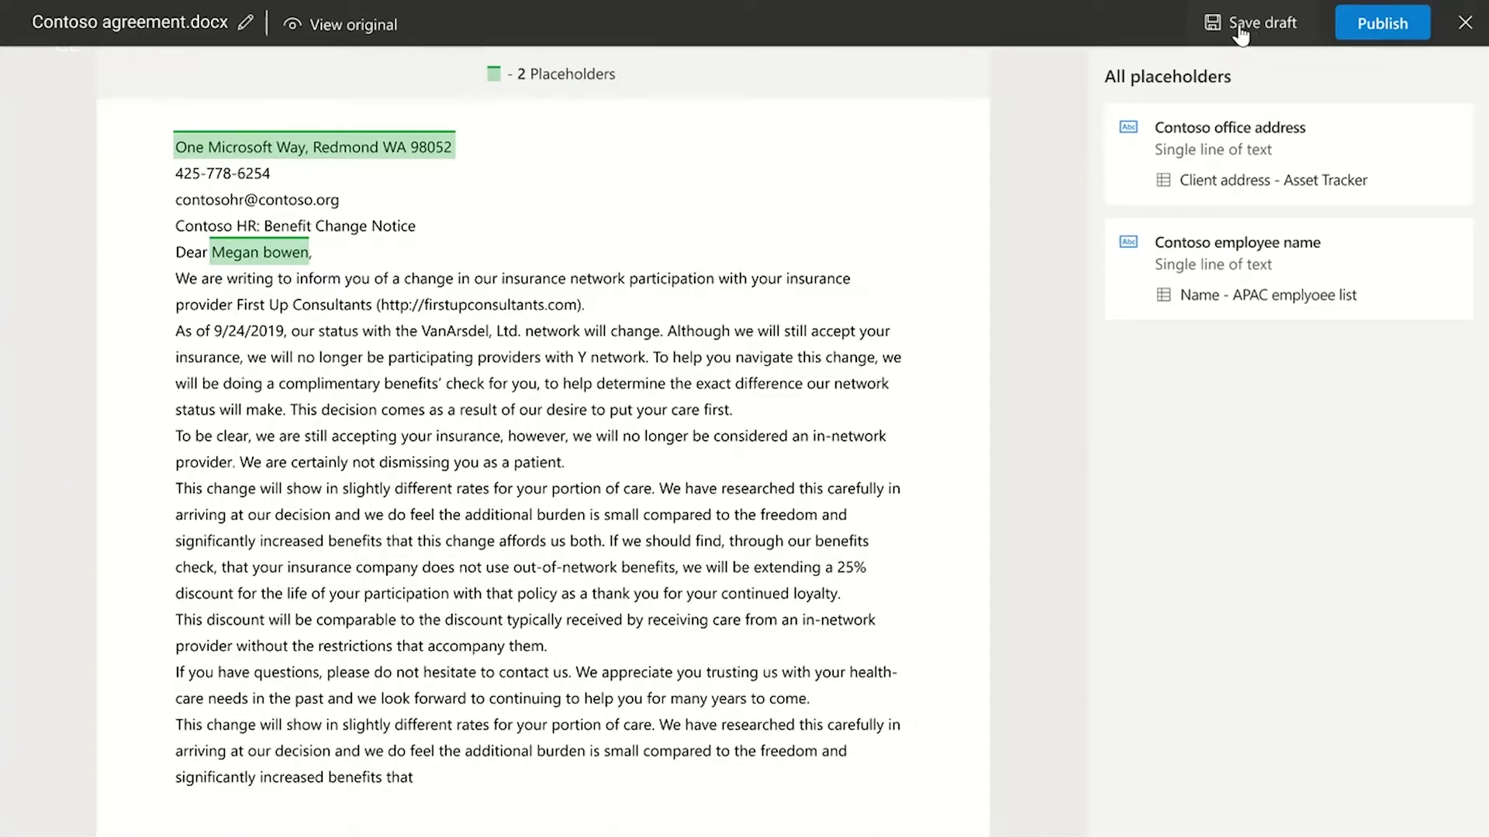
Save the two-placeholder Contoso agreement template as a draft and go back to the library.
{"action": "left_click", "coordinate": [1240, 25]}
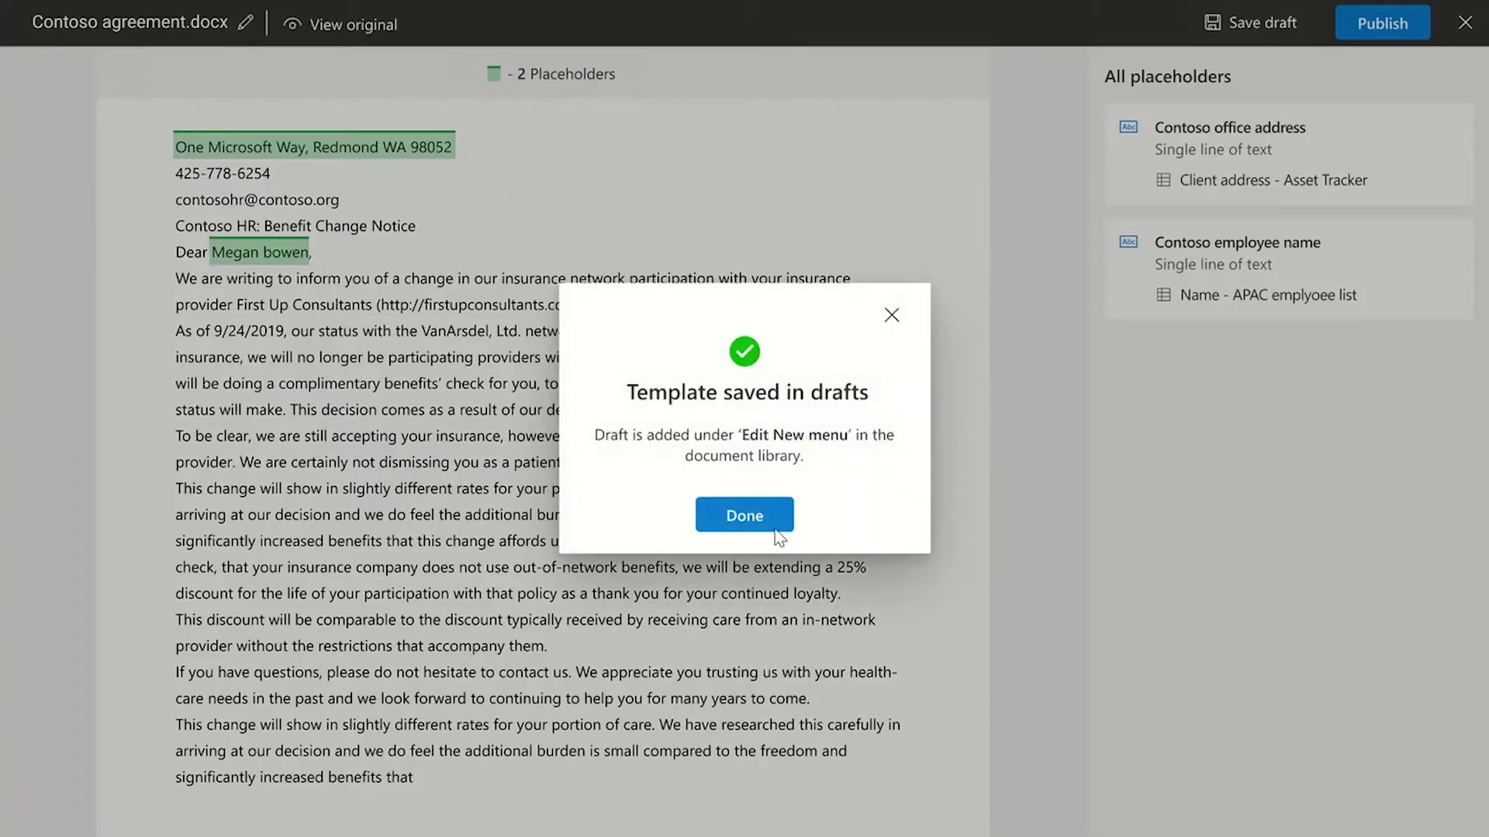
{"action": "left_click", "coordinate": [737, 519]}
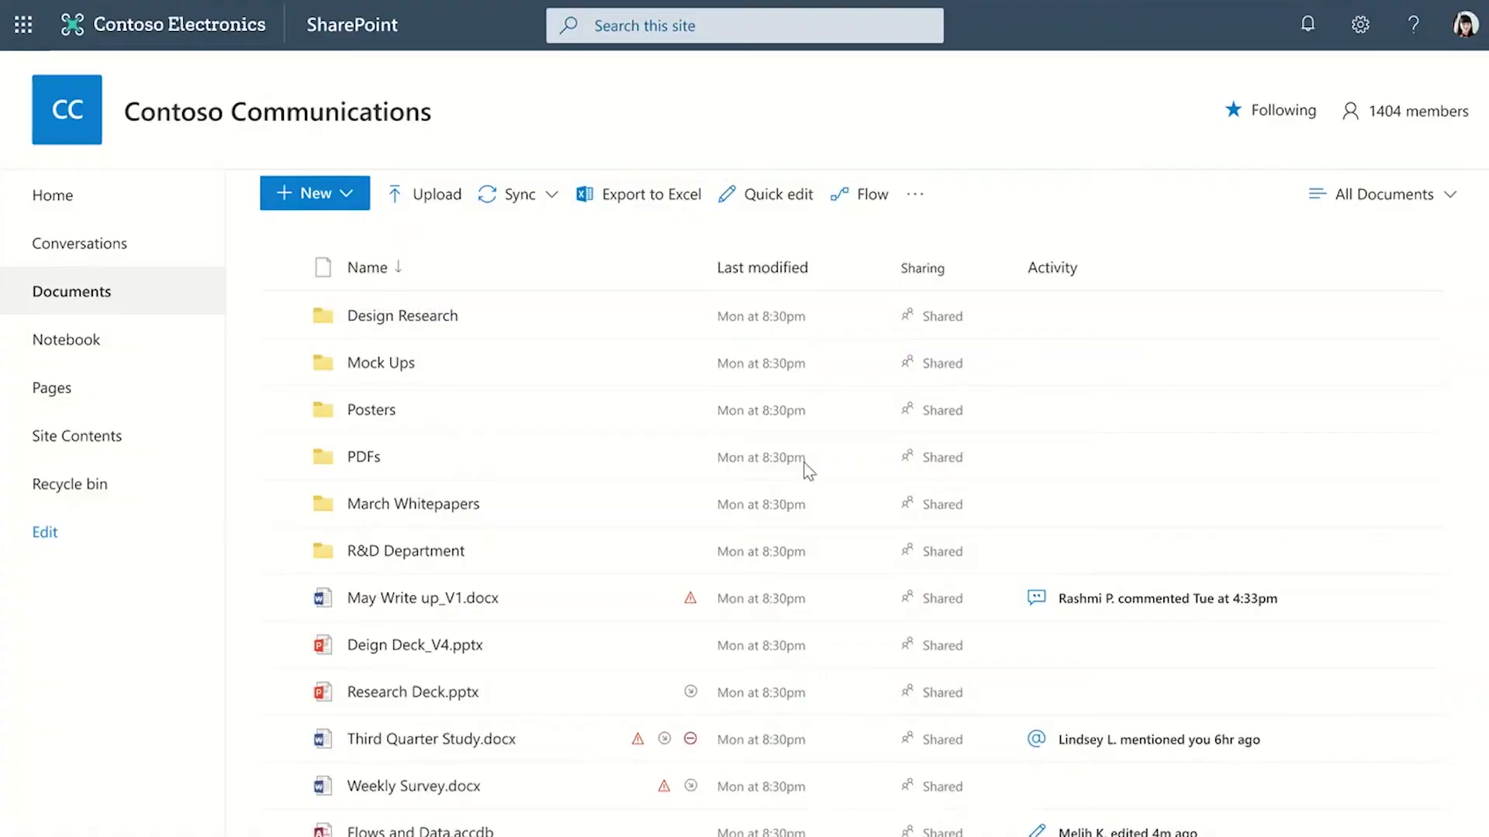
Reopen the Contoso agreement draft for editing from the In drafts smart templates list.
{"action": "left_click", "coordinate": [343, 206]}
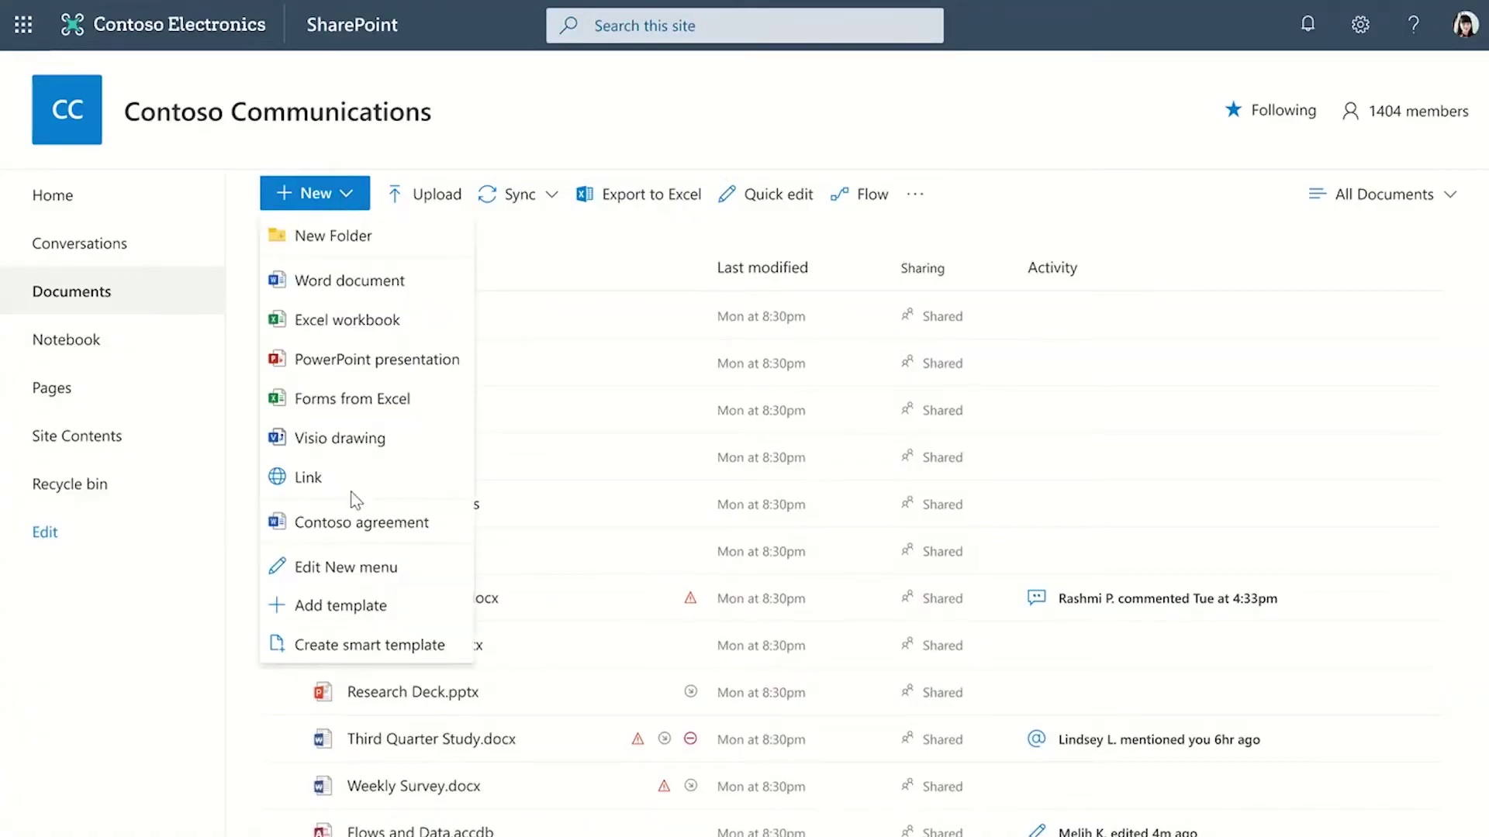
{"action": "left_click", "coordinate": [348, 570]}
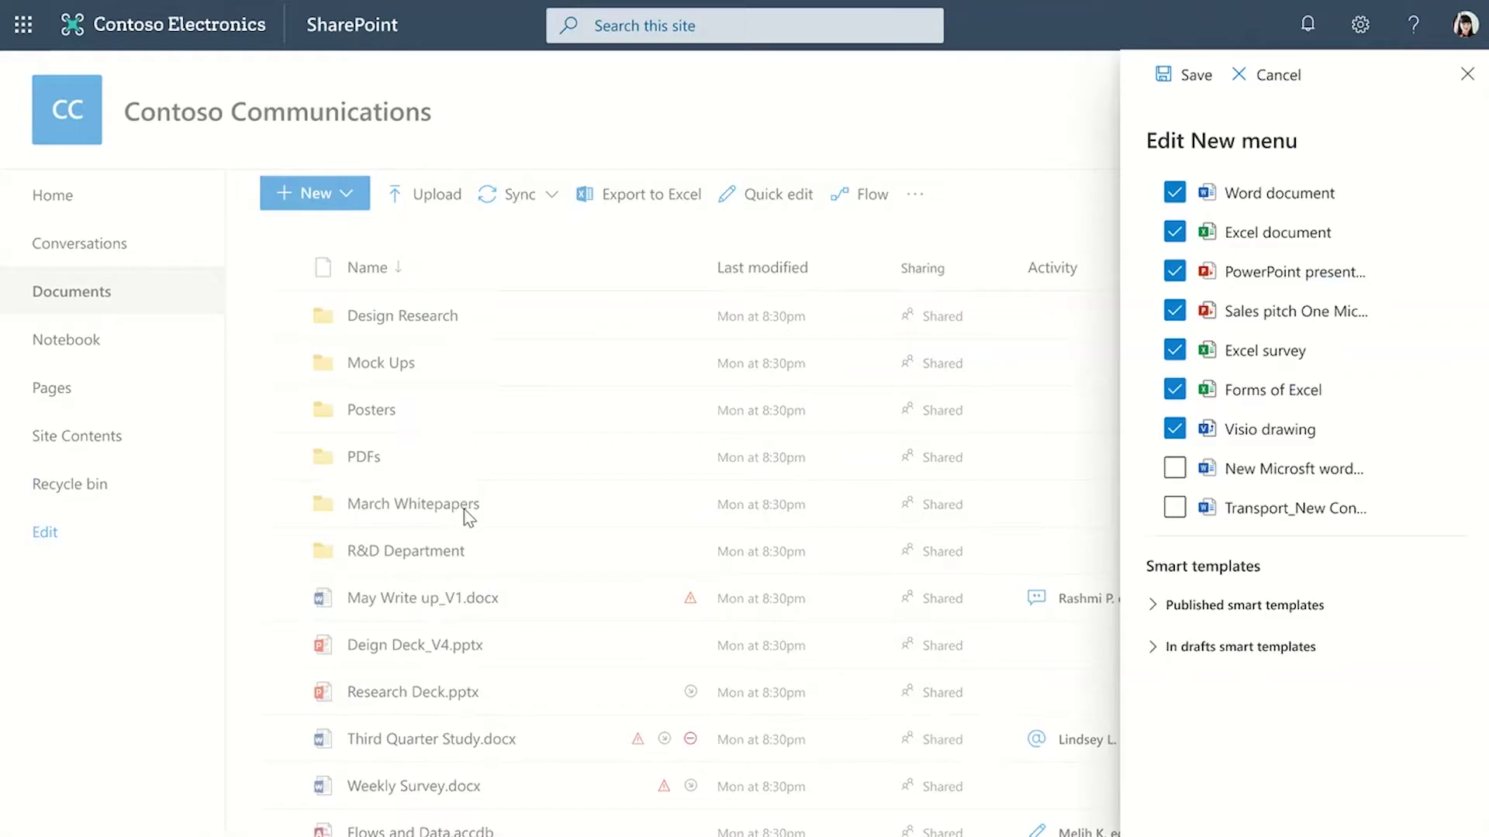
{"action": "left_click", "coordinate": [1281, 651]}
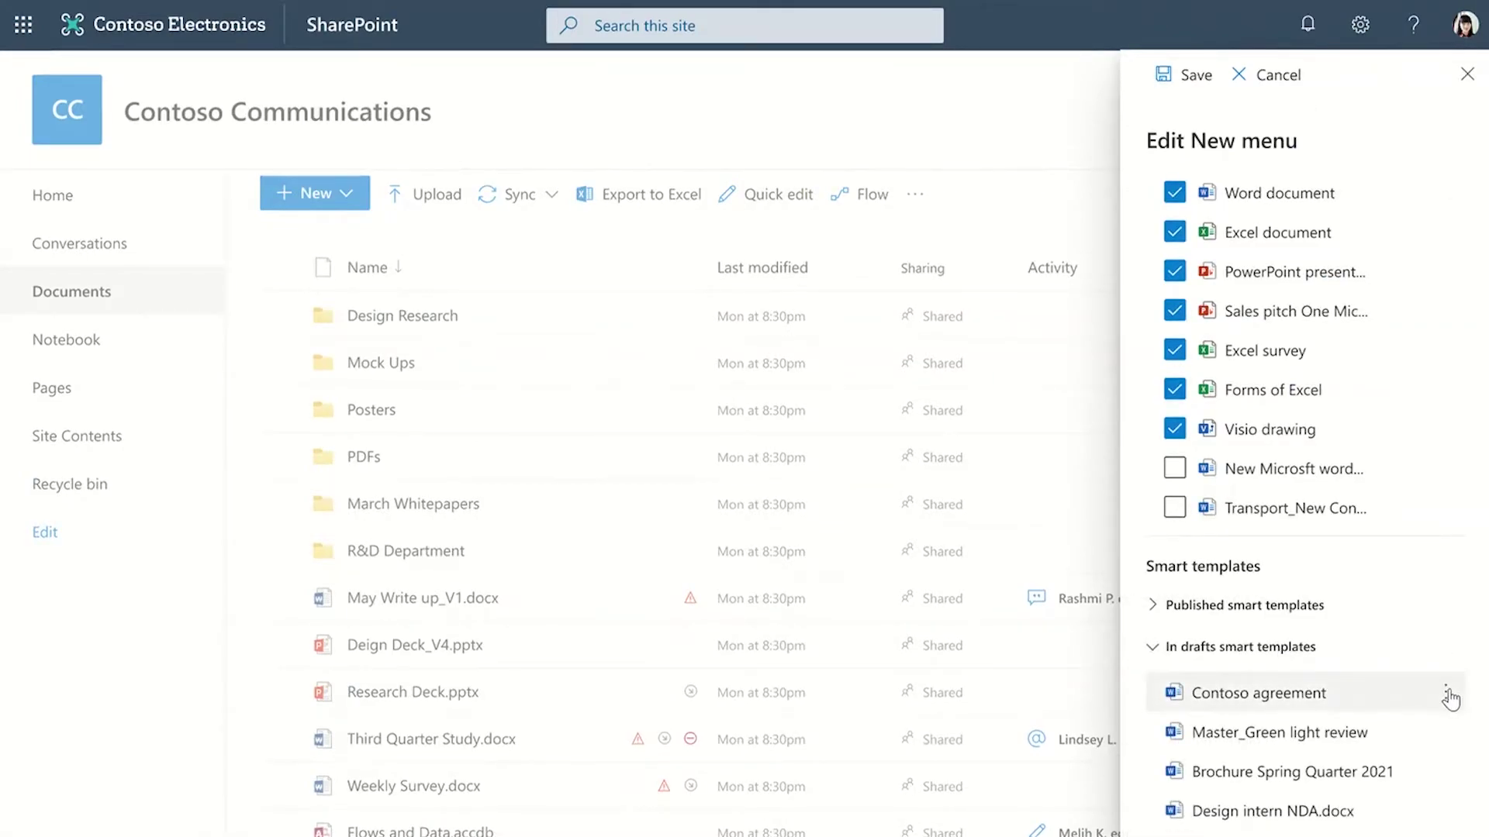
{"action": "left_click", "coordinate": [1446, 693]}
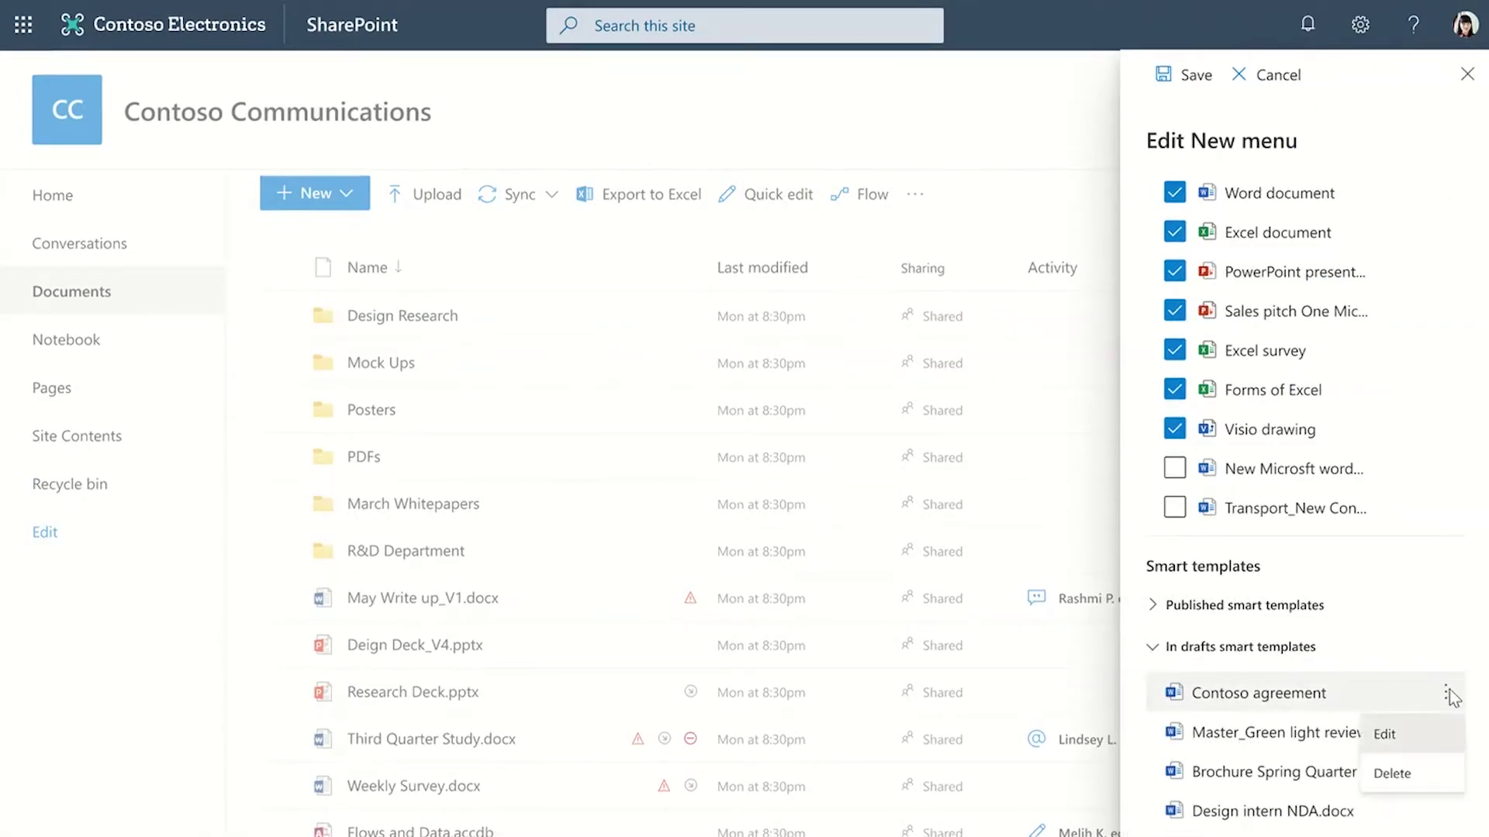
{"action": "left_click", "coordinate": [1385, 734]}
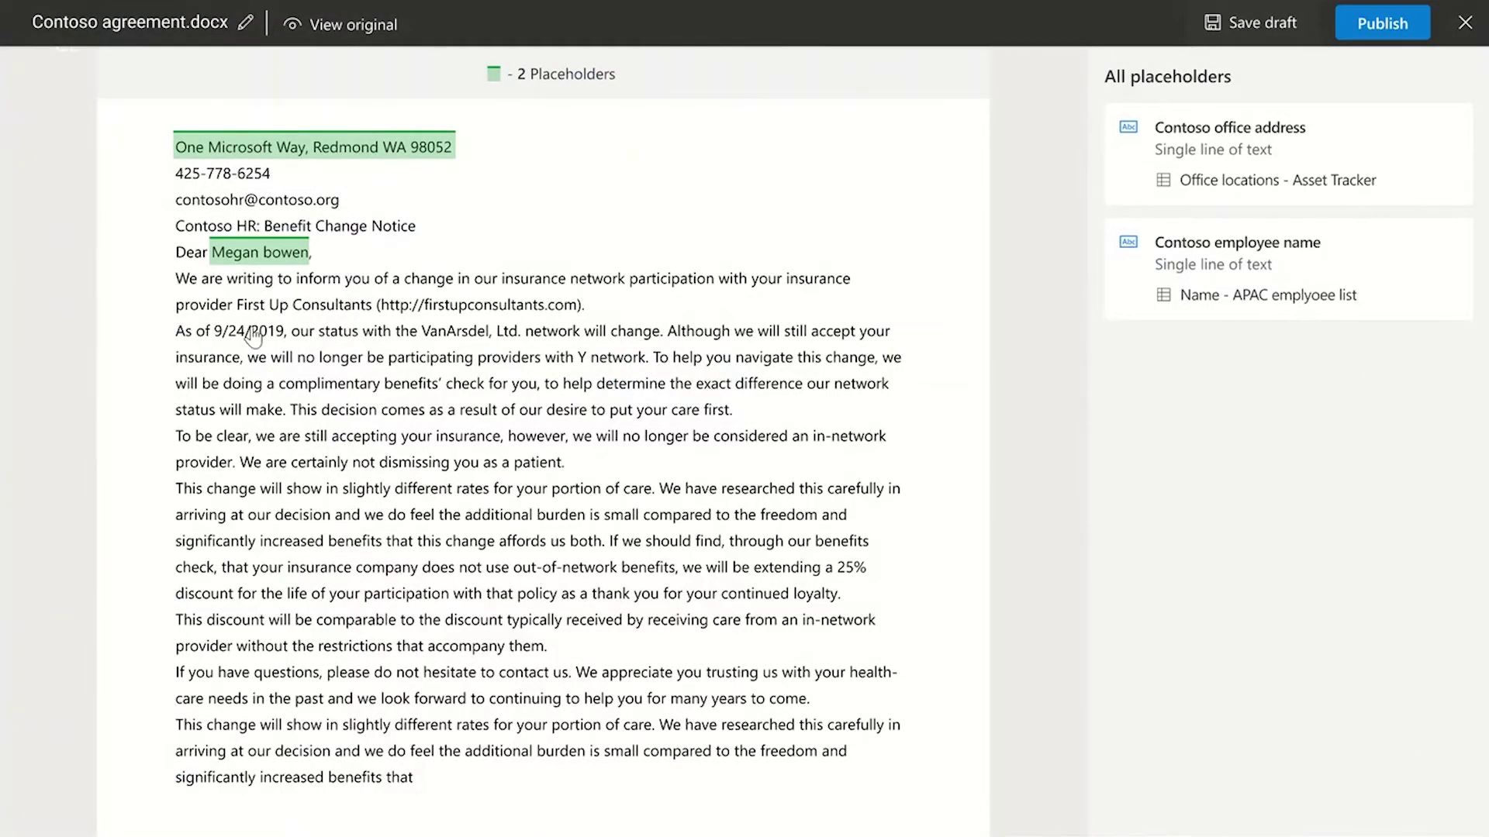
Set up a Date placeholder of type Date and time on 'of 9/24/2019'.
{"action": "left_click_drag", "start_coordinate": [195, 332], "coordinate": [288, 332]}
{"action": "left_click", "coordinate": [237, 299]}
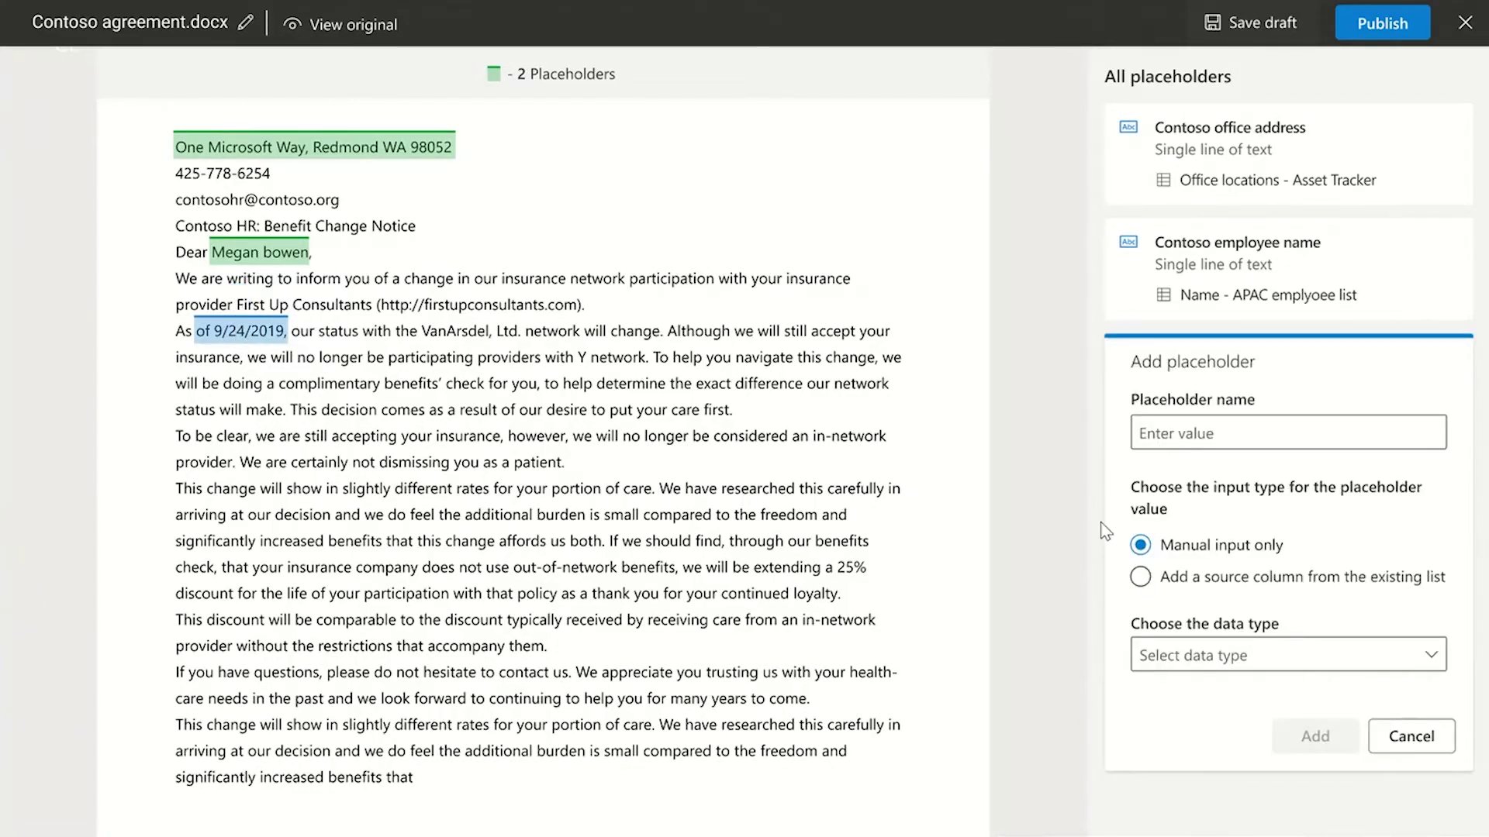
{"action": "left_click", "coordinate": [1173, 441]}
{"action": "type", "text": "Date"}
{"action": "left_click", "coordinate": [1198, 663]}
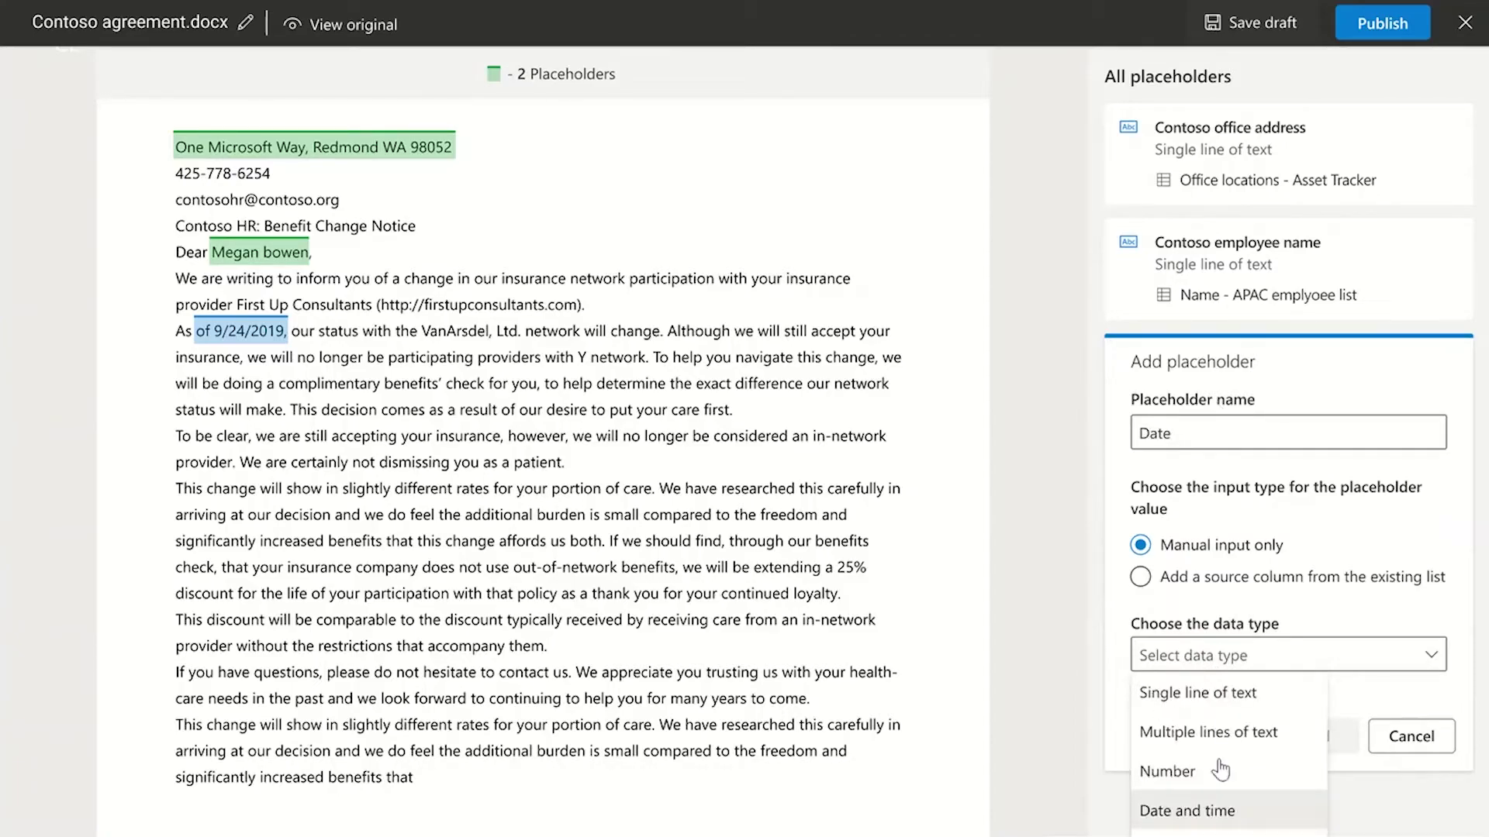
{"action": "left_click", "coordinate": [1201, 811]}
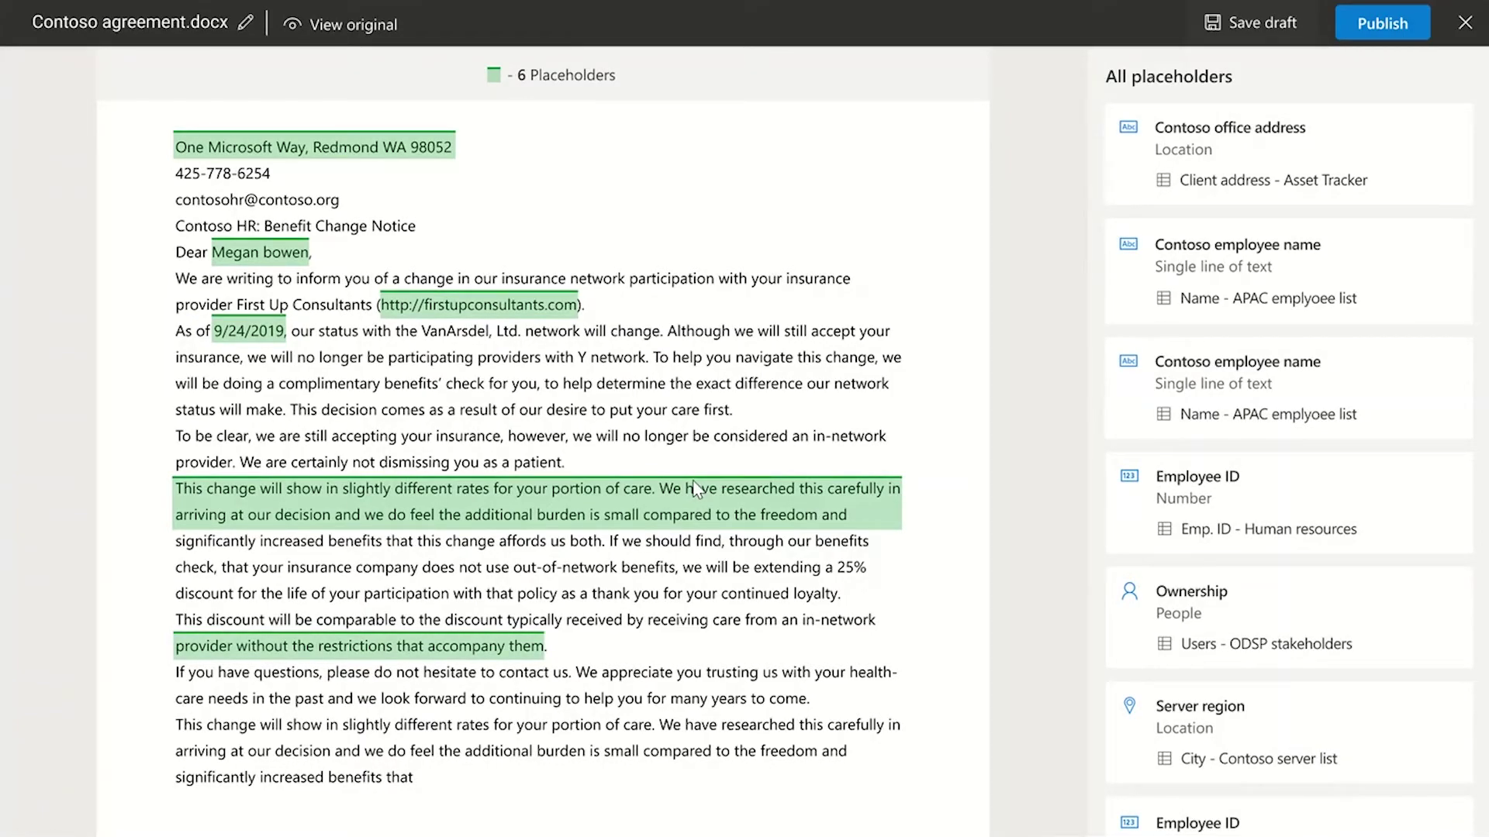
Publish the Contoso agreement template and close the Template published confirmation.
{"action": "left_click", "coordinate": [1375, 29]}
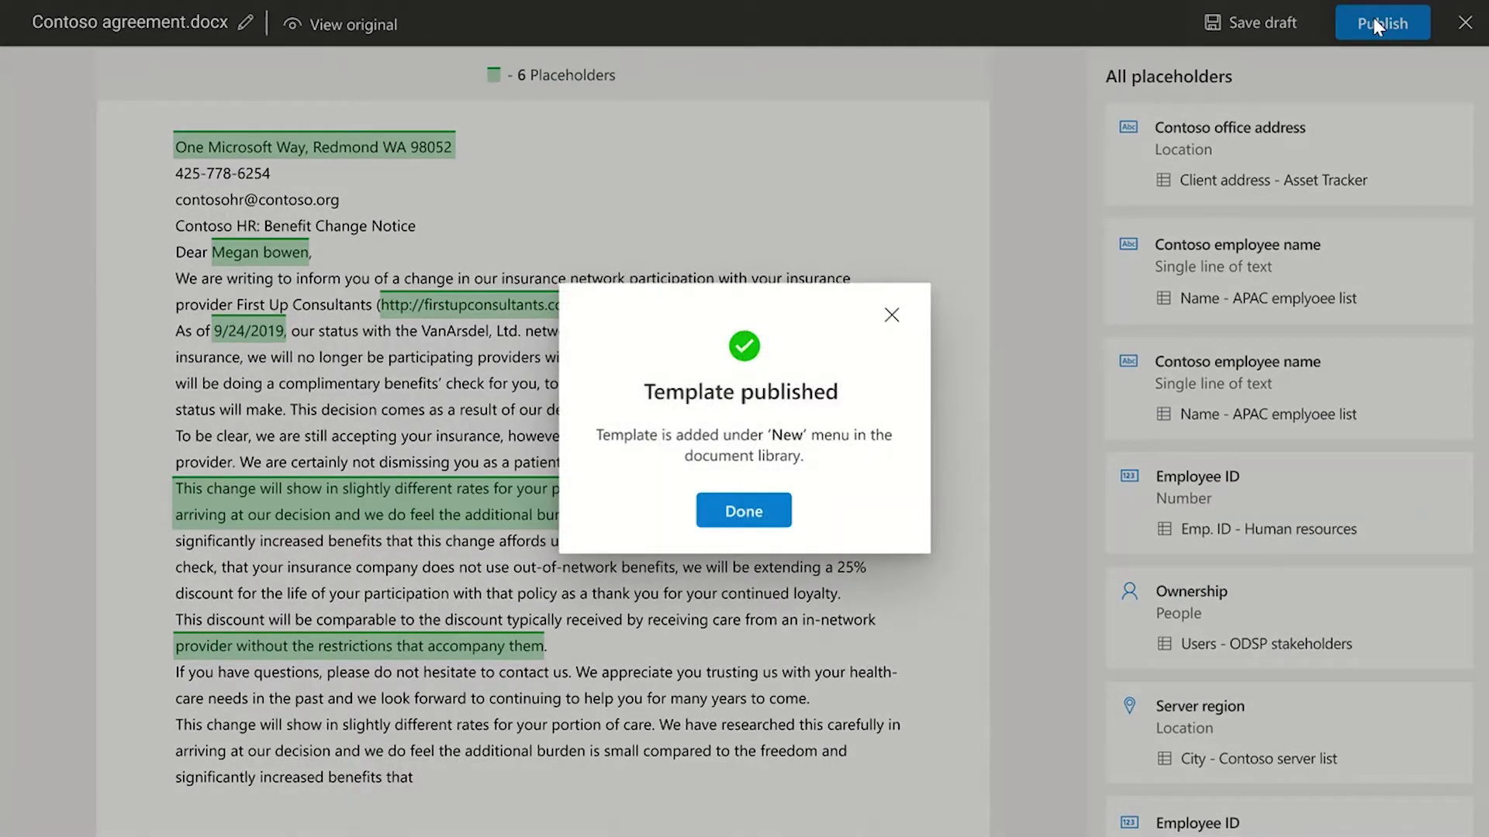
{"action": "left_click", "coordinate": [735, 513]}
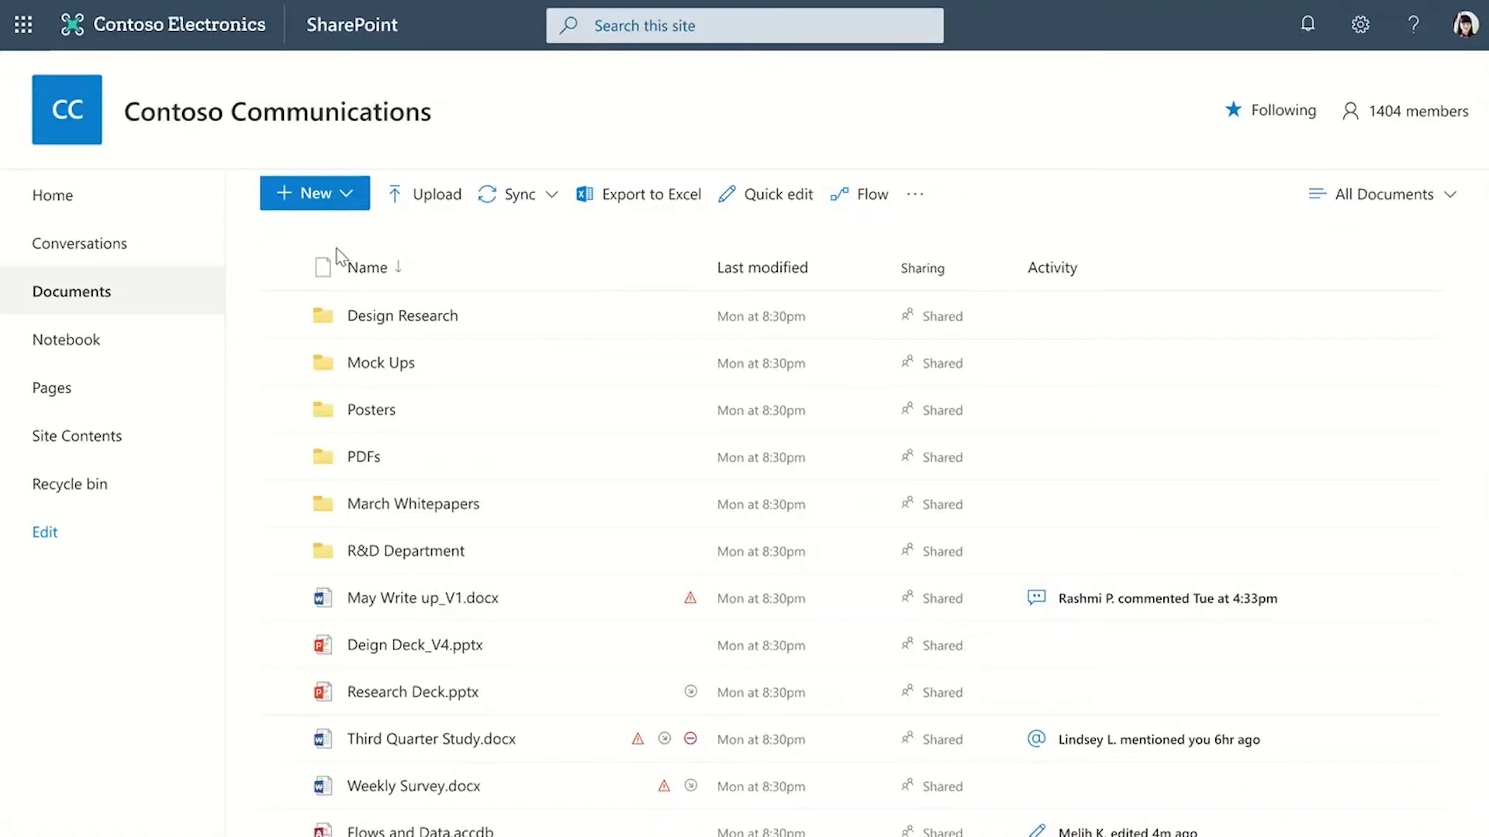
Open, close and reopen the New menu to show the Contoso agreement and Service Agreement templates.
{"action": "left_click", "coordinate": [346, 208]}
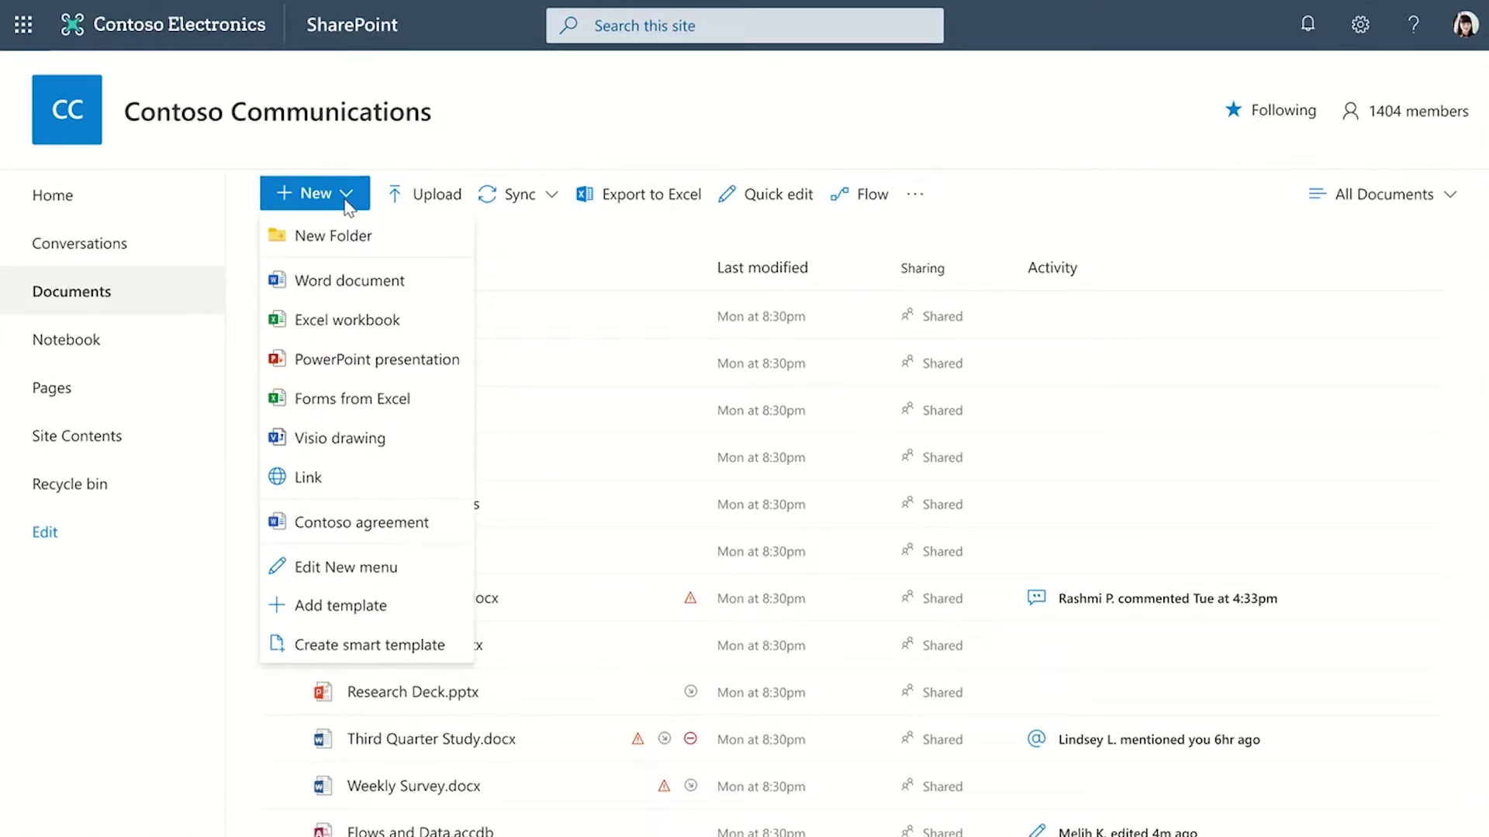
{"action": "left_click", "coordinate": [629, 386]}
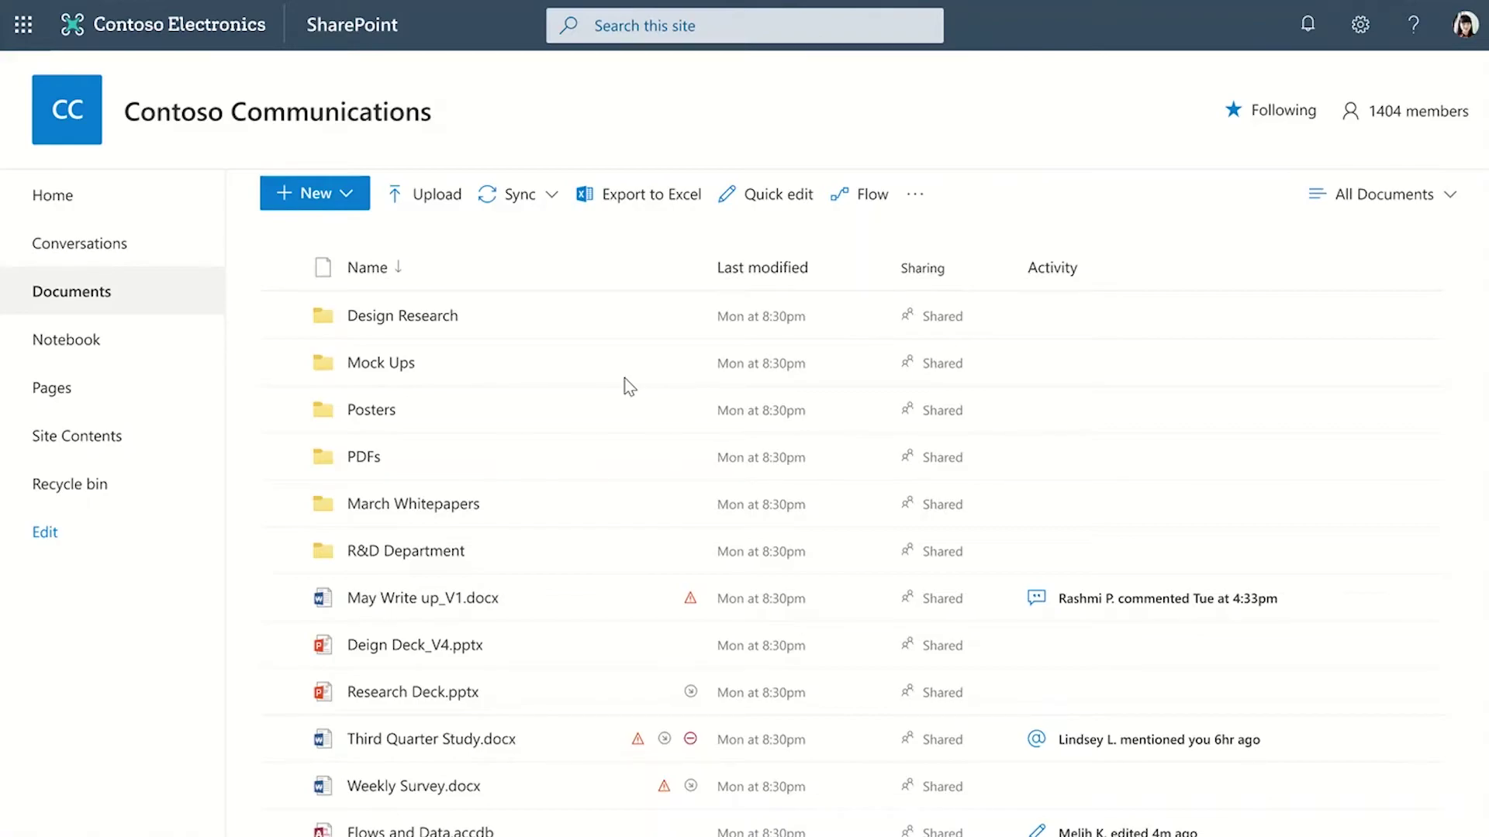
{"action": "left_click", "coordinate": [343, 199]}
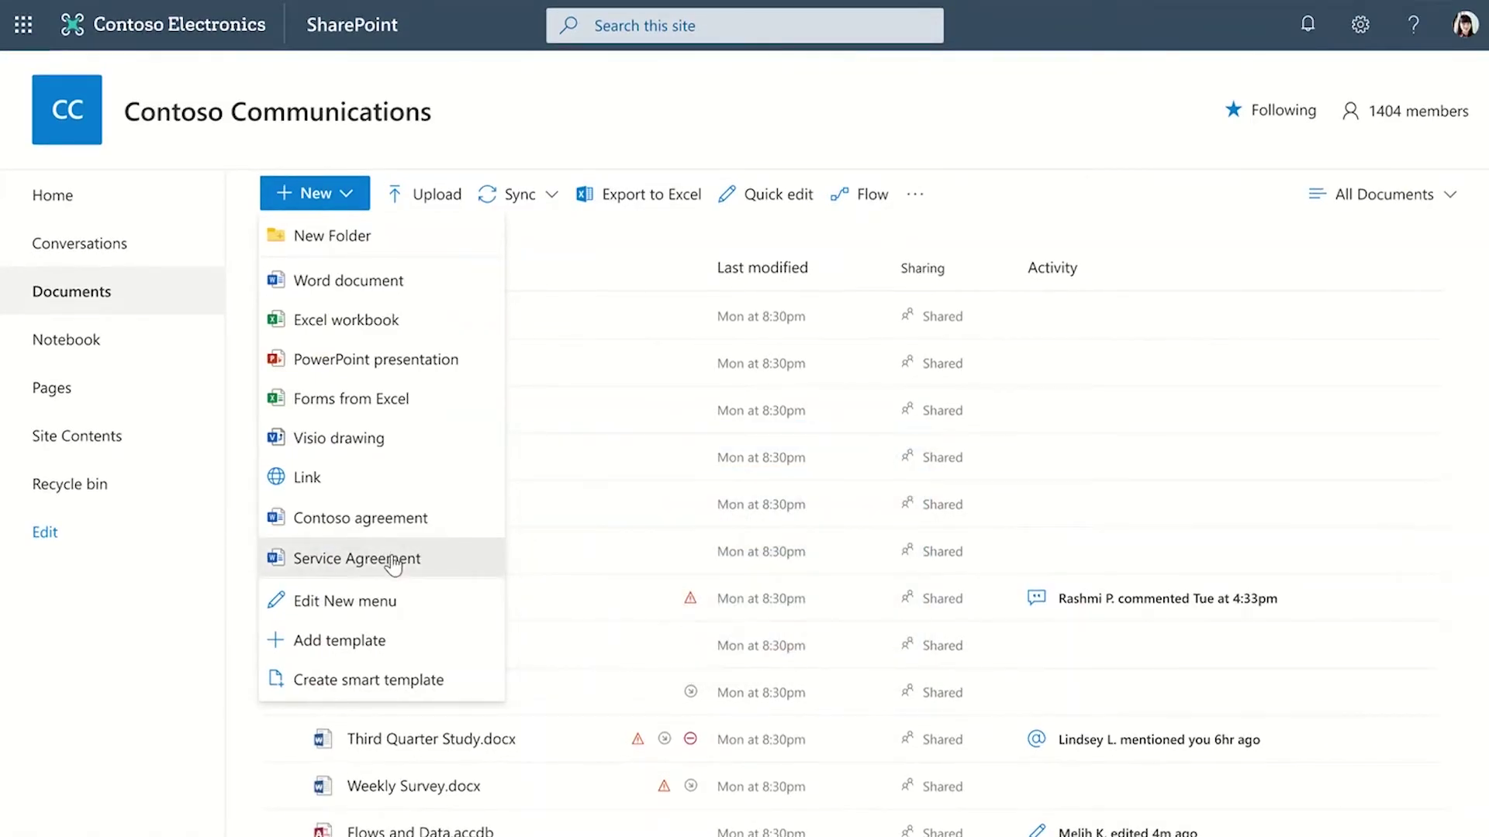
Create a new Service Agreement document from the New menu and skip the field-values tour.
{"action": "left_click", "coordinate": [394, 563]}
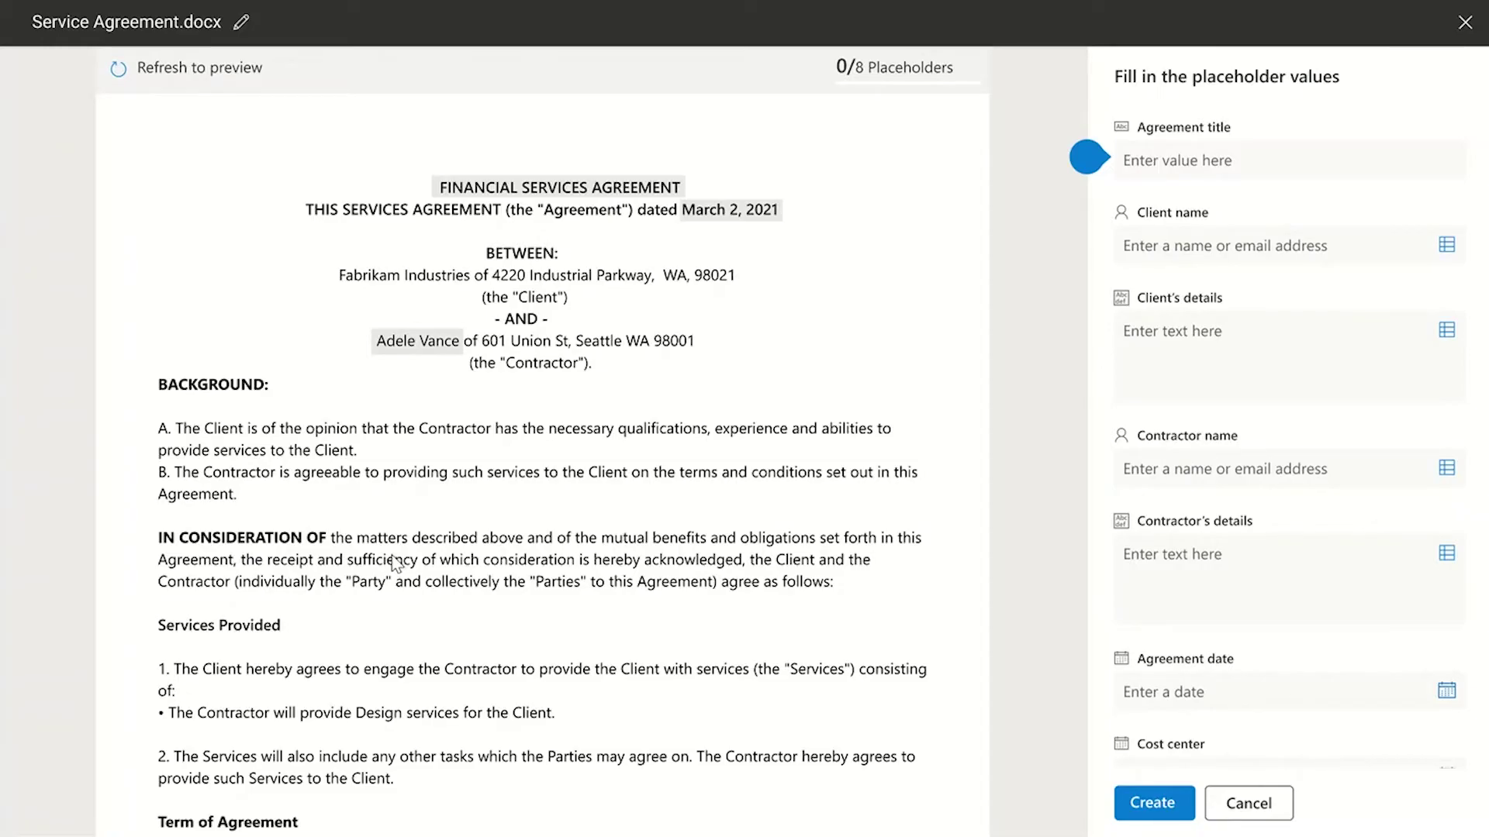
{"action": "left_click", "coordinate": [1093, 164]}
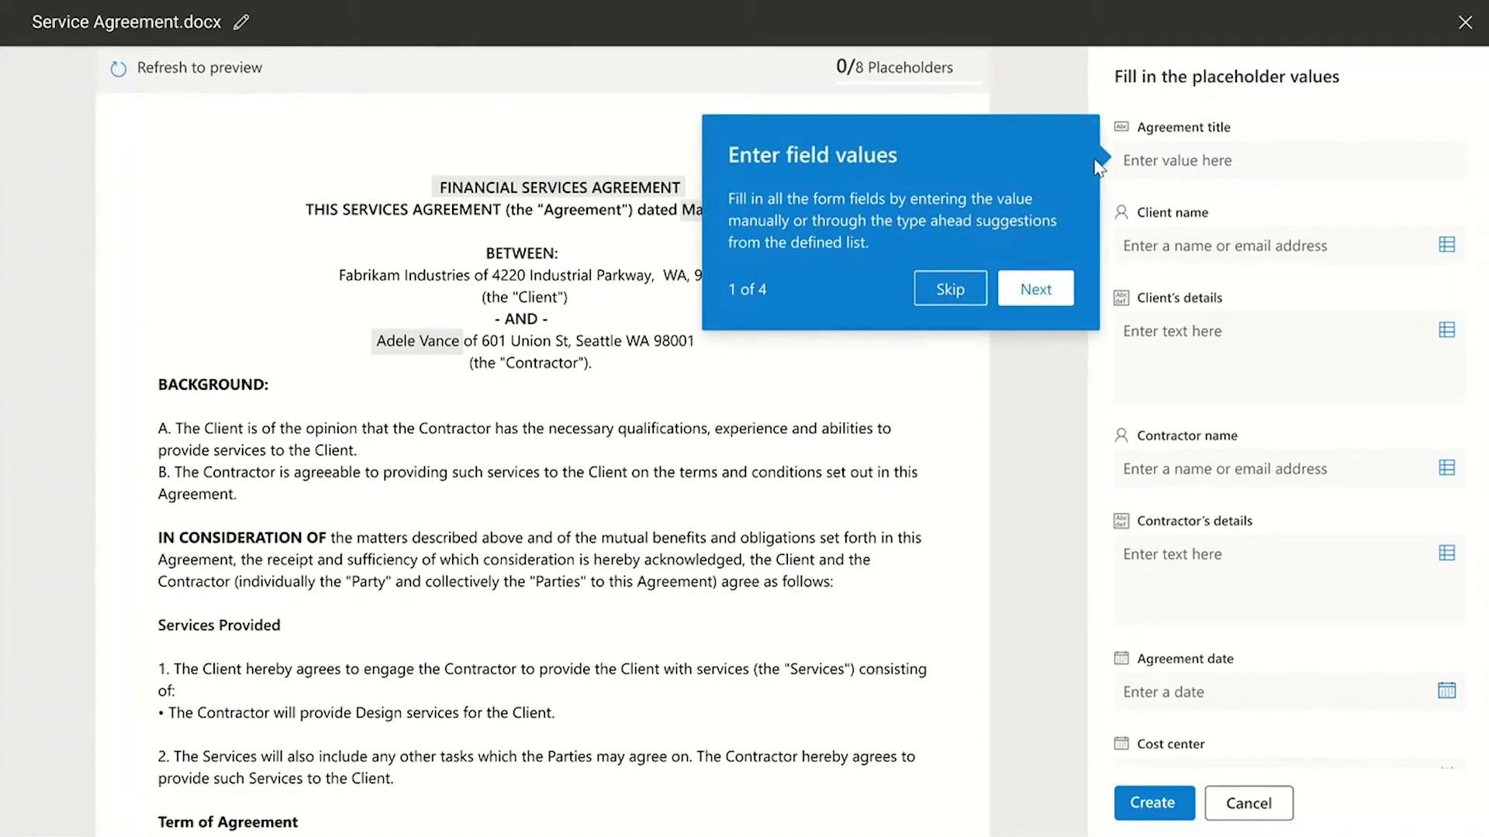
{"action": "left_click", "coordinate": [958, 289]}
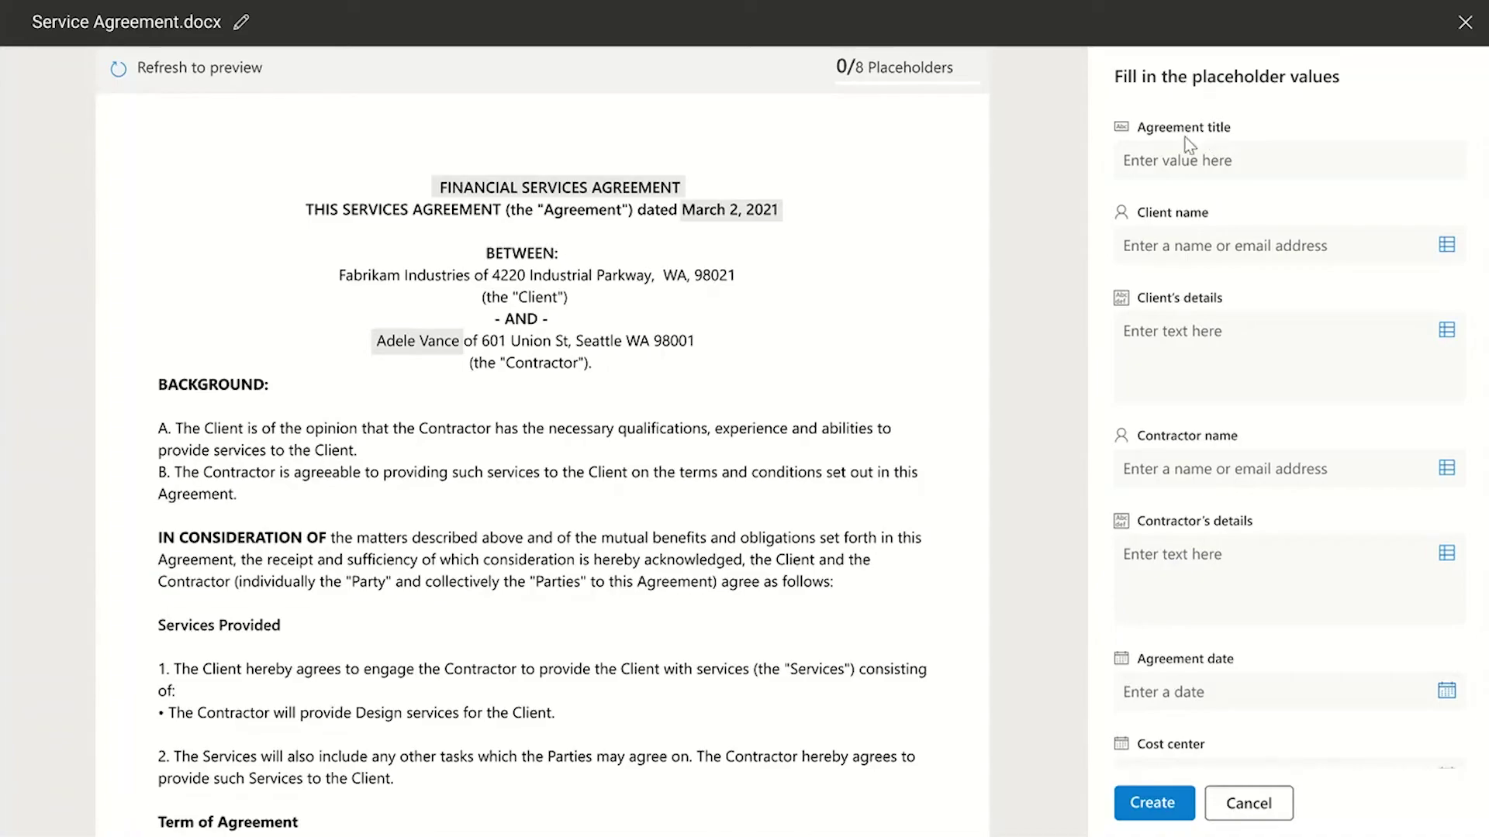
Enter 'Contoso service agreement' as the Agreement title.
{"action": "left_click", "coordinate": [1165, 166]}
{"action": "type", "text": "Contoso service agreement"}
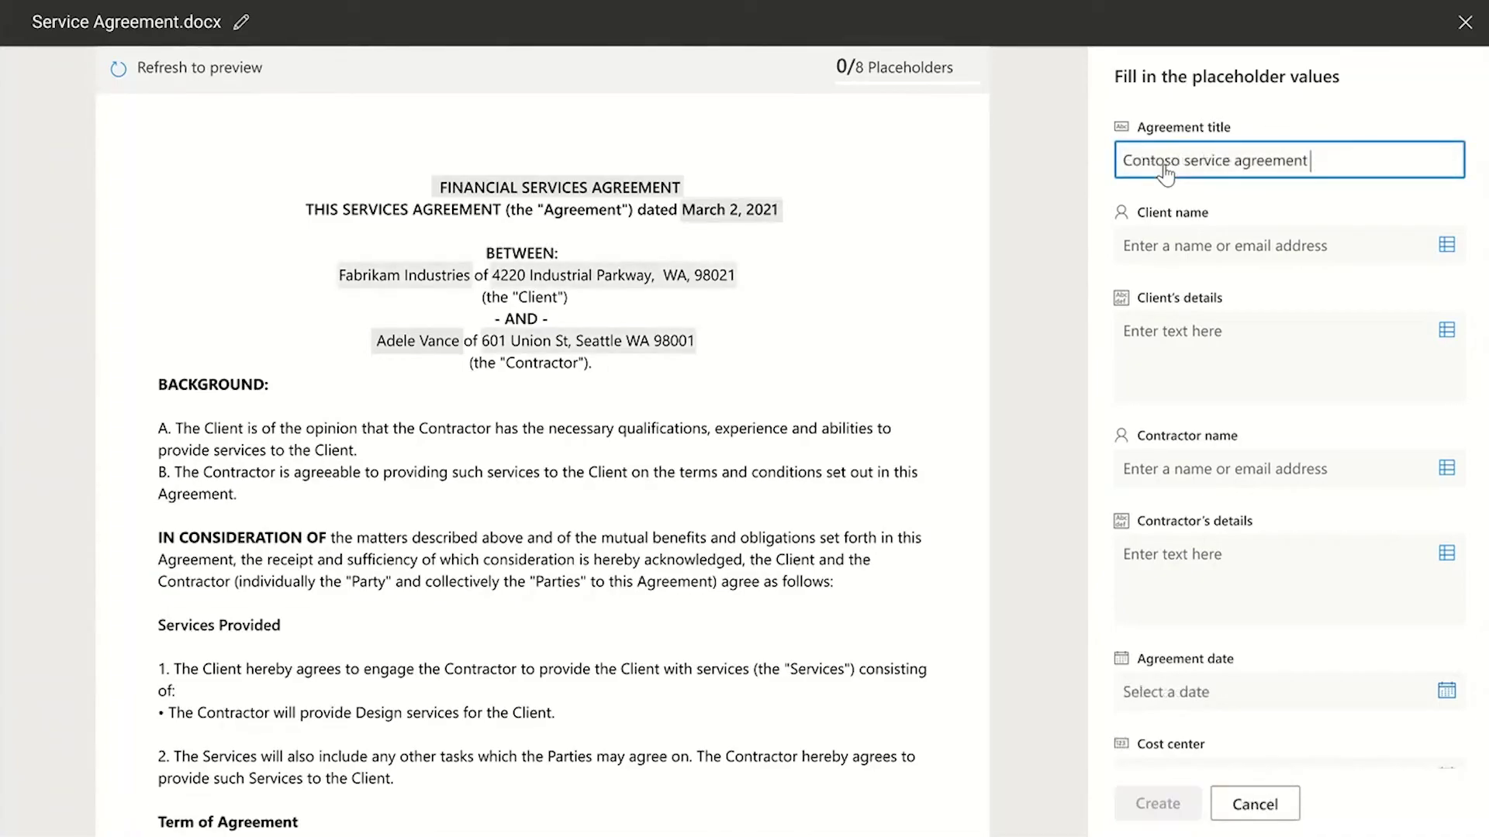
{"action": "left_click", "coordinate": [1448, 248]}
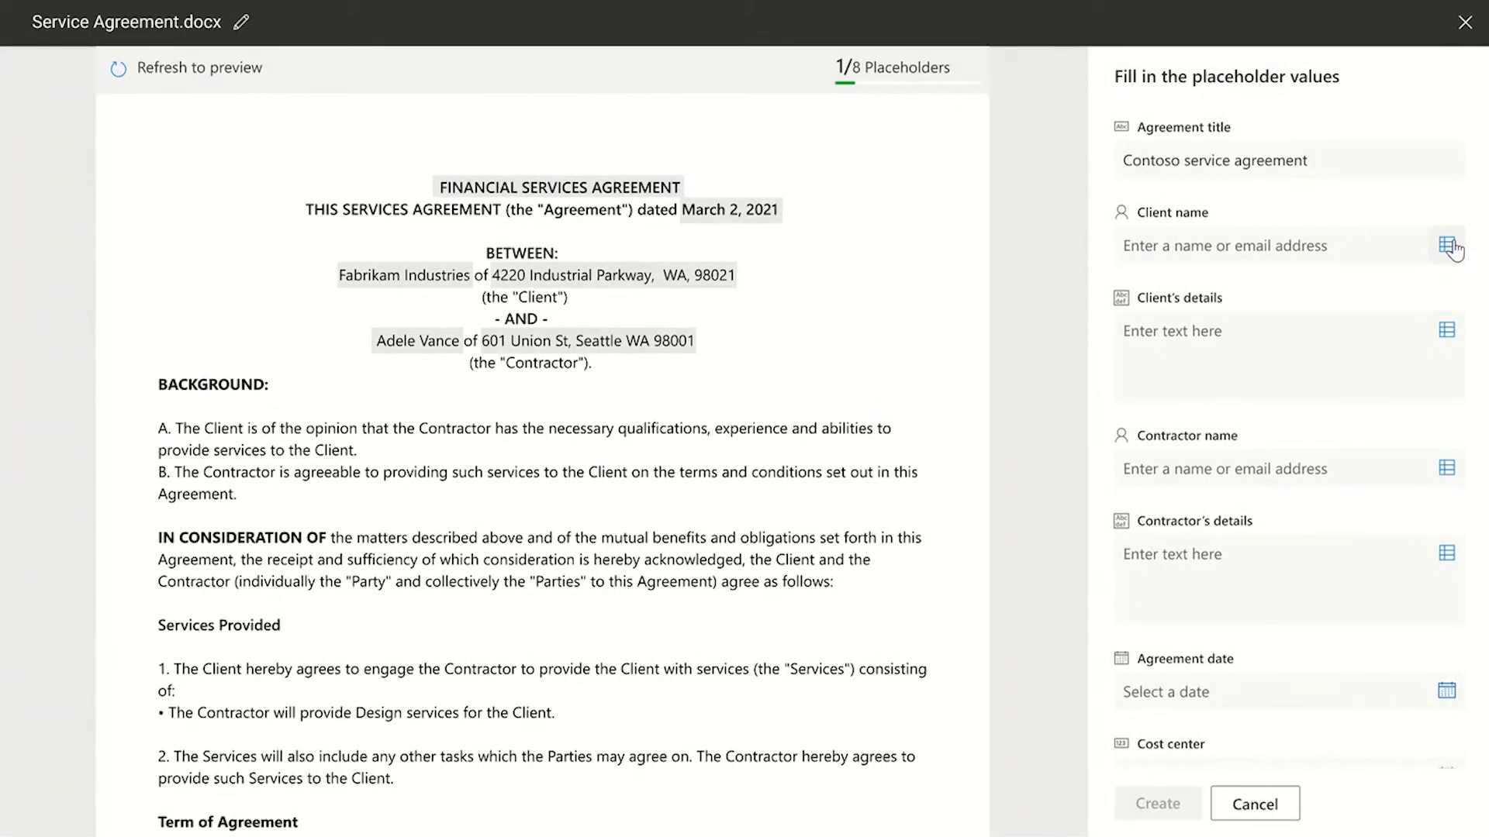
Choose Contoso industries from the existing client list as the client.
{"action": "left_click", "coordinate": [1447, 247]}
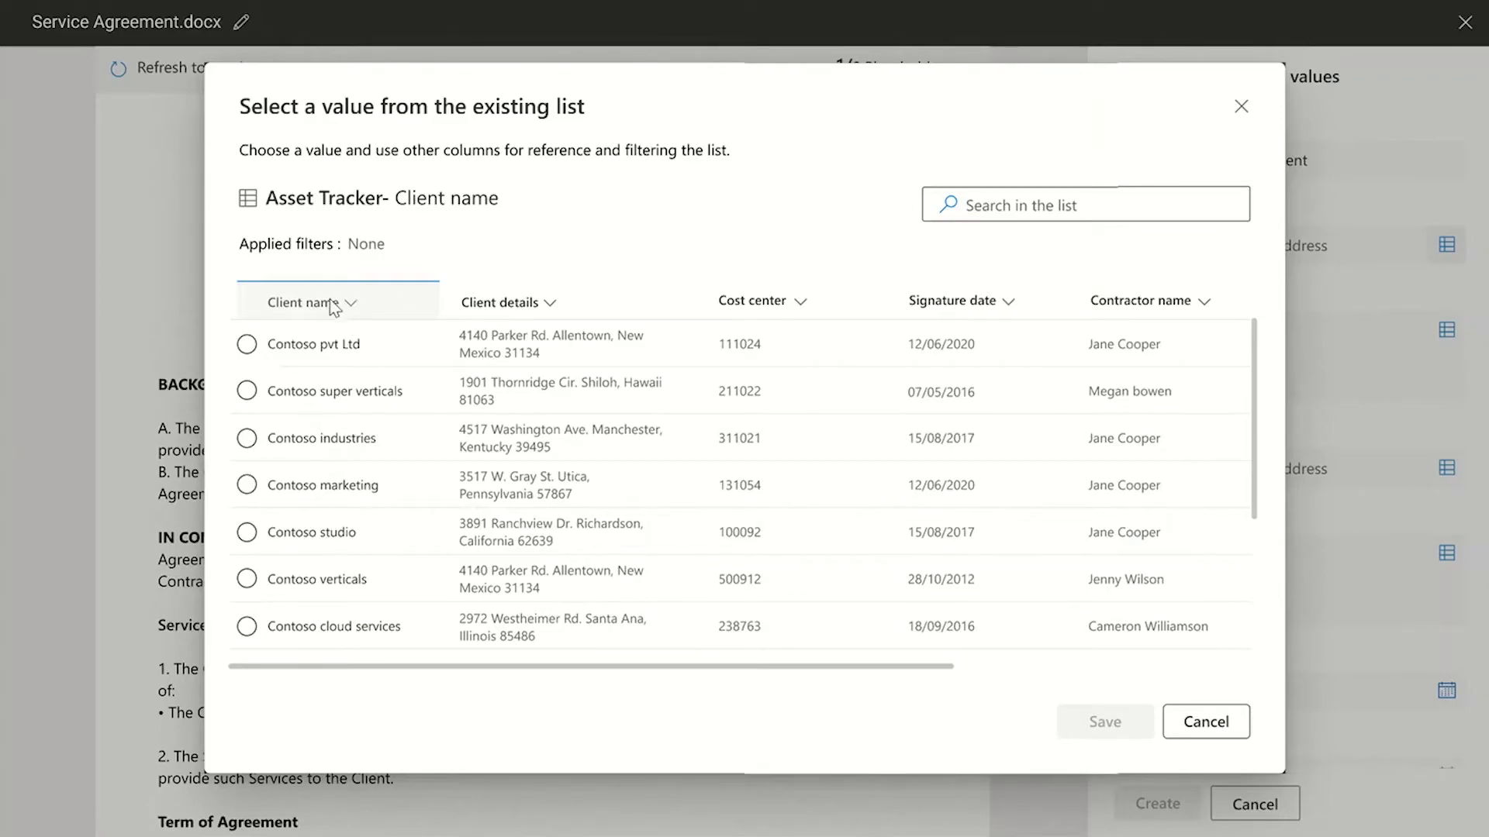
{"action": "left_click", "coordinate": [535, 431]}
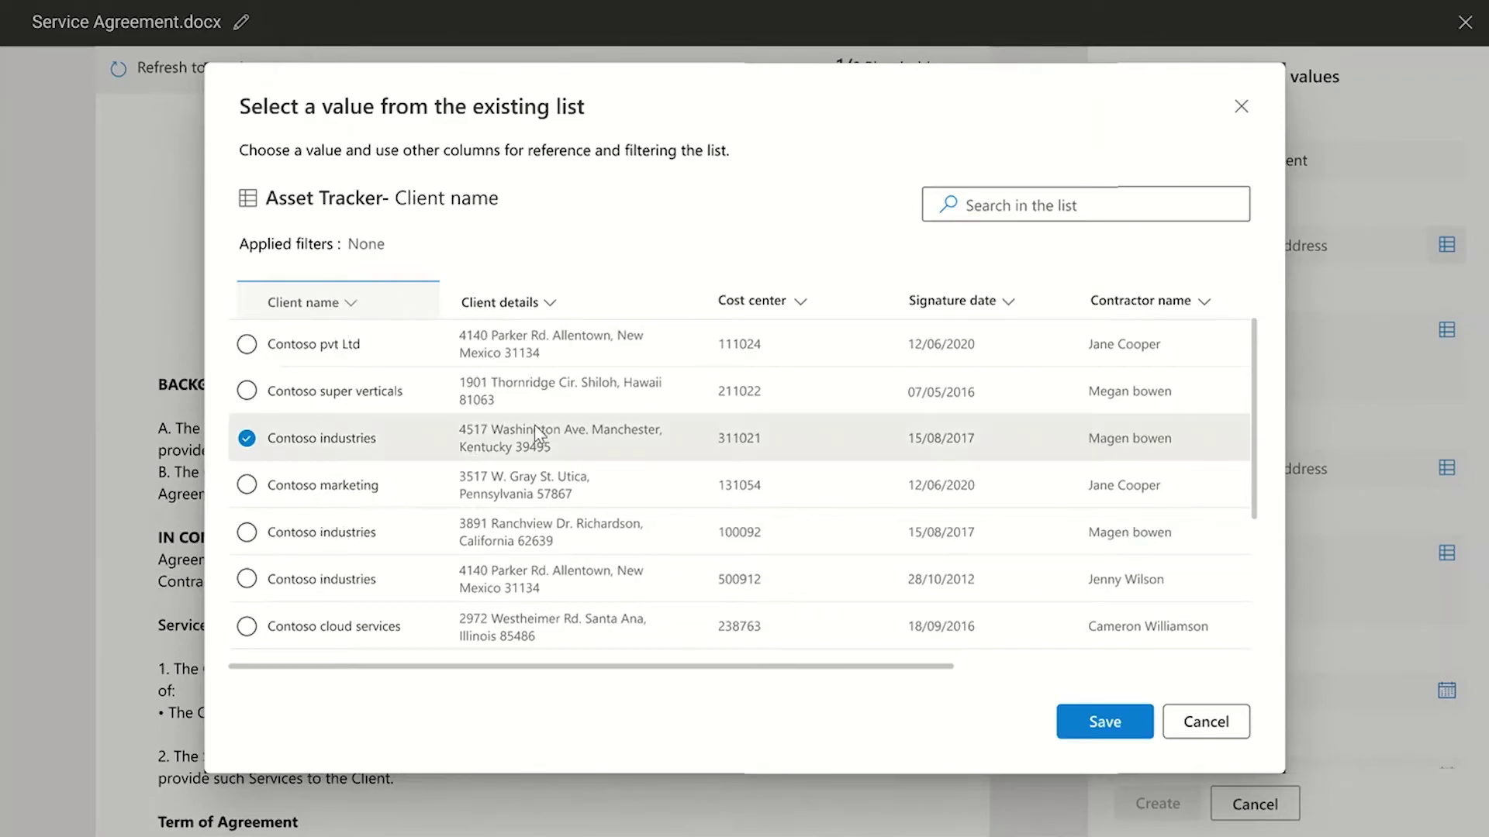
{"action": "left_click", "coordinate": [1089, 721]}
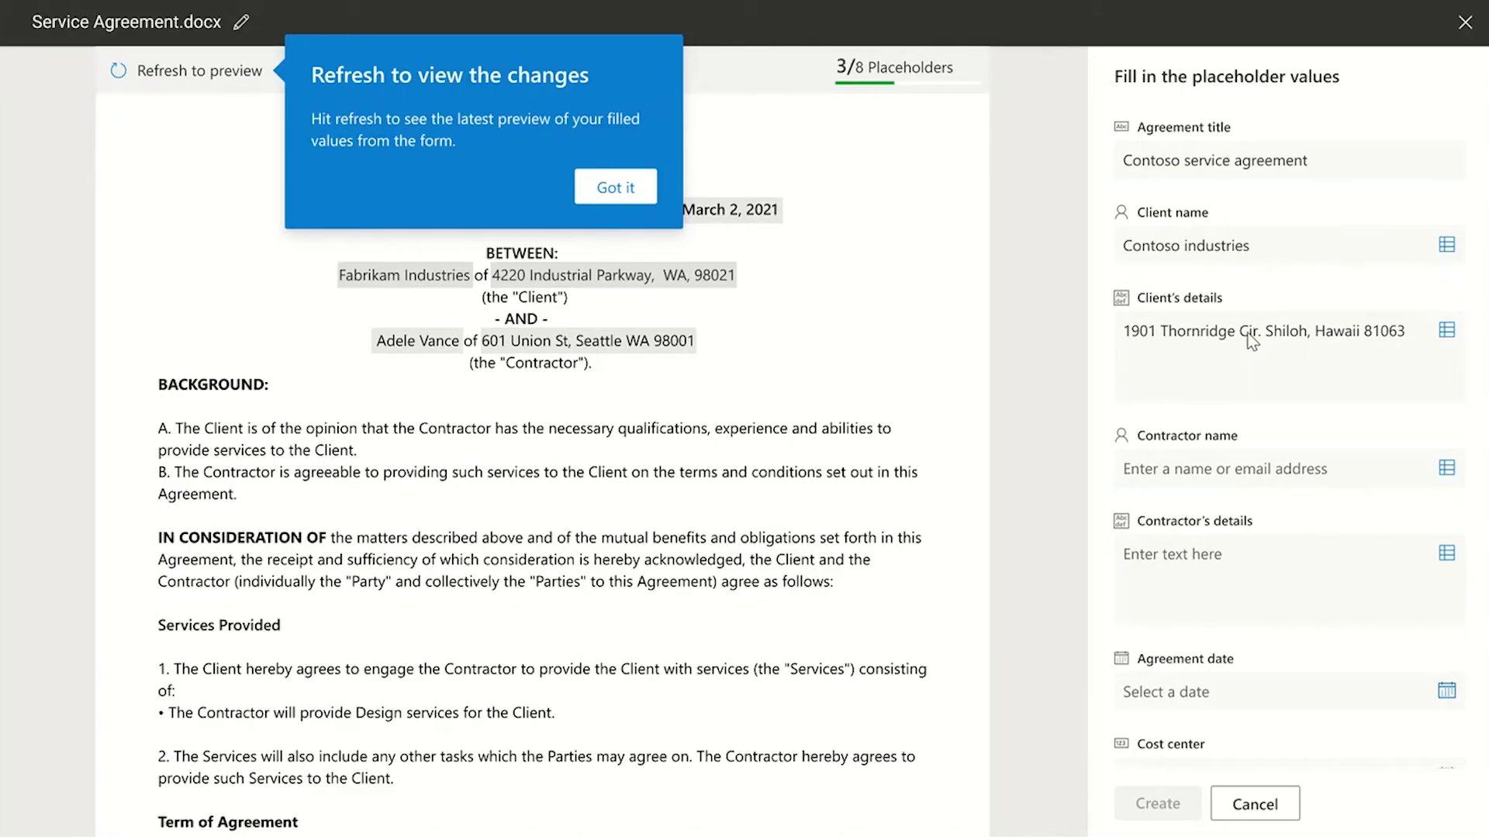
Refresh the preview, then fill the contractor name and details by choosing the suggested contact.
{"action": "left_click", "coordinate": [242, 74]}
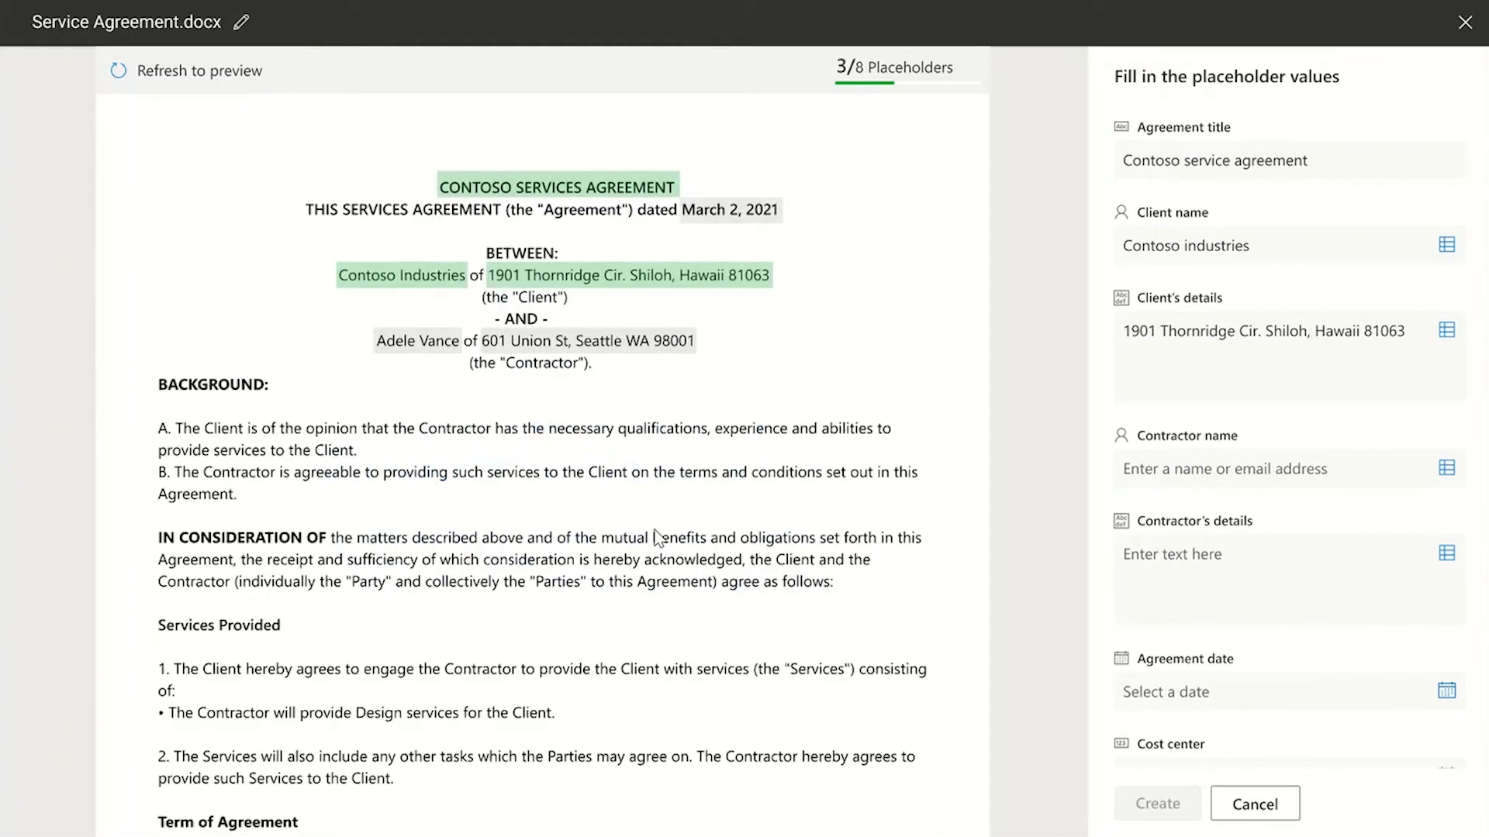
{"action": "left_click", "coordinate": [1141, 468]}
{"action": "type", "text": "Me"}
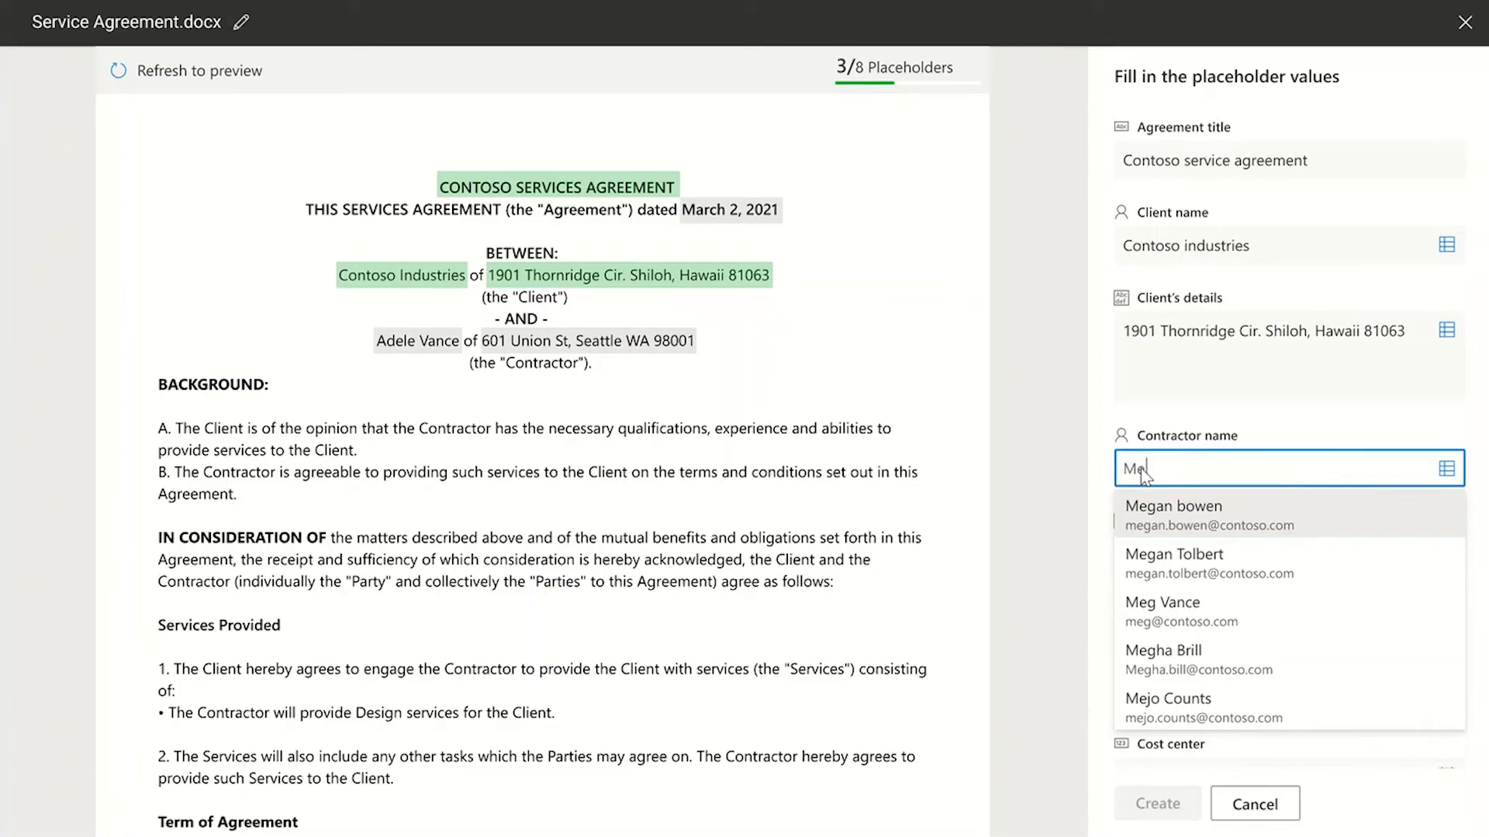
{"action": "left_click", "coordinate": [1189, 526]}
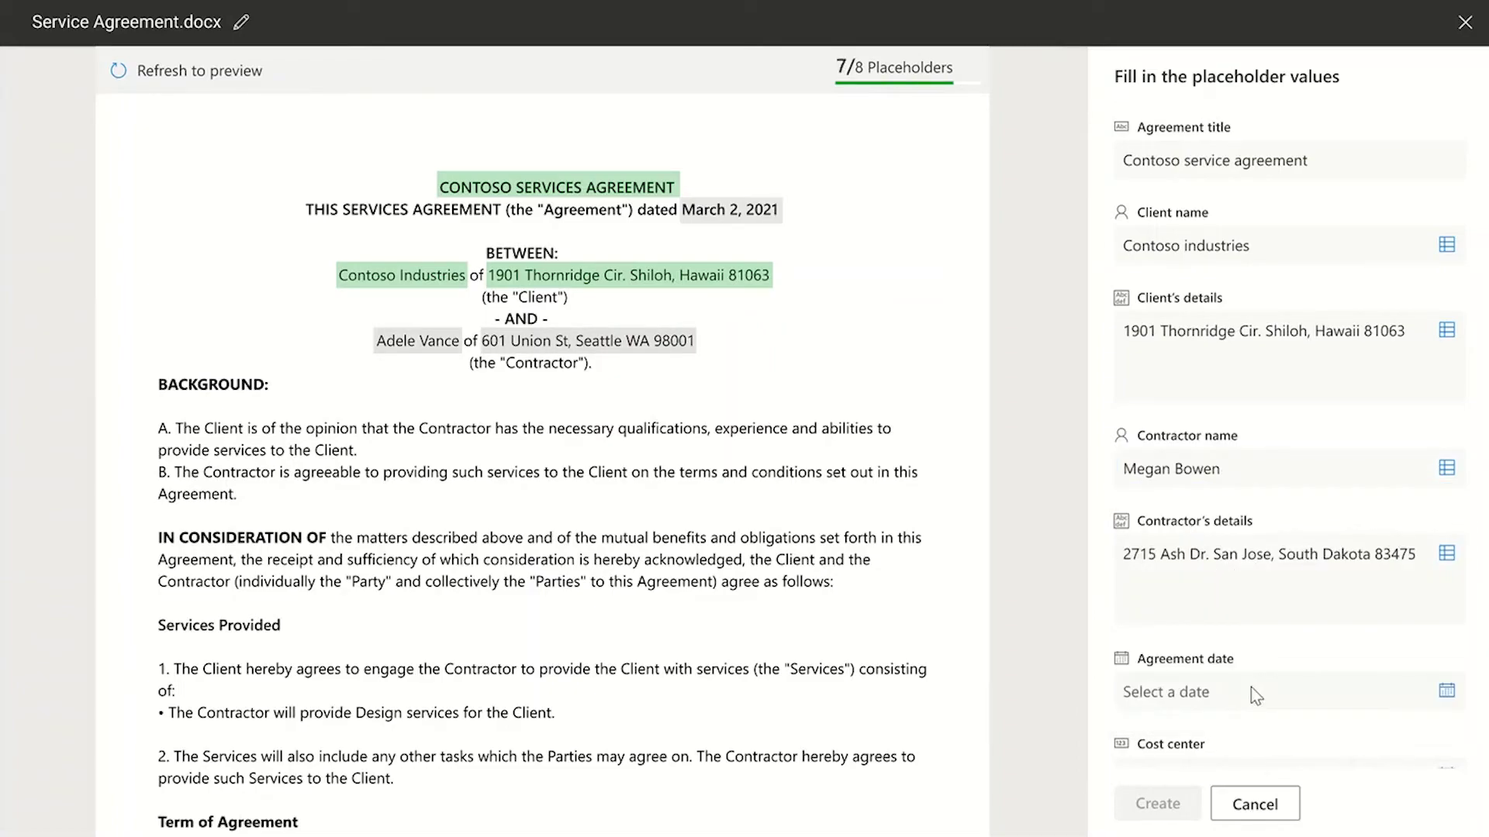
{"action": "scroll", "coordinate": [1307, 648], "scroll_direction": "down", "scroll_amount": 2}
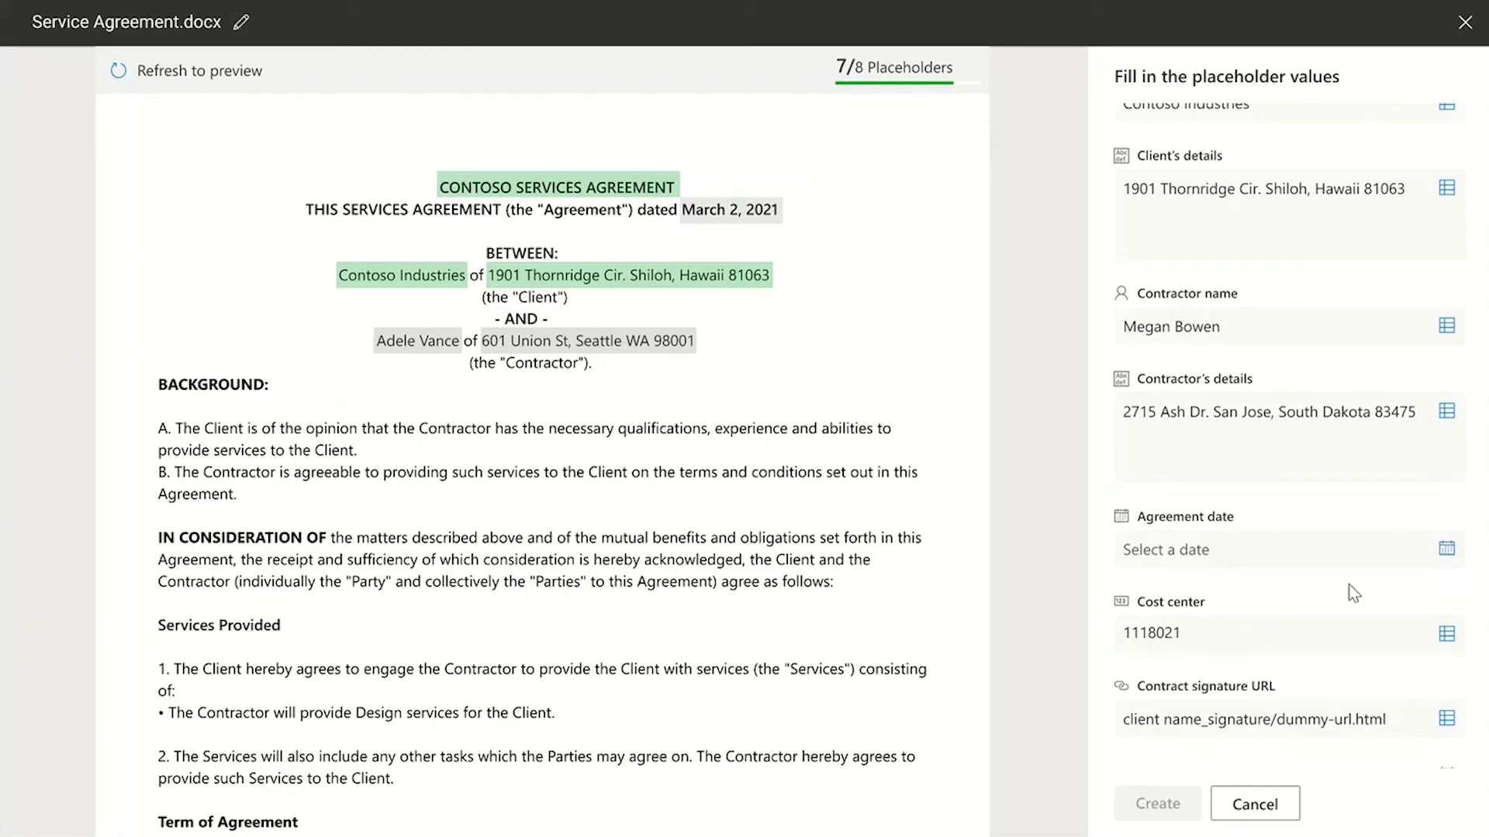
Set the agreement date to June 10, 2021, refresh the preview, and create the document.
{"action": "left_click", "coordinate": [1447, 548]}
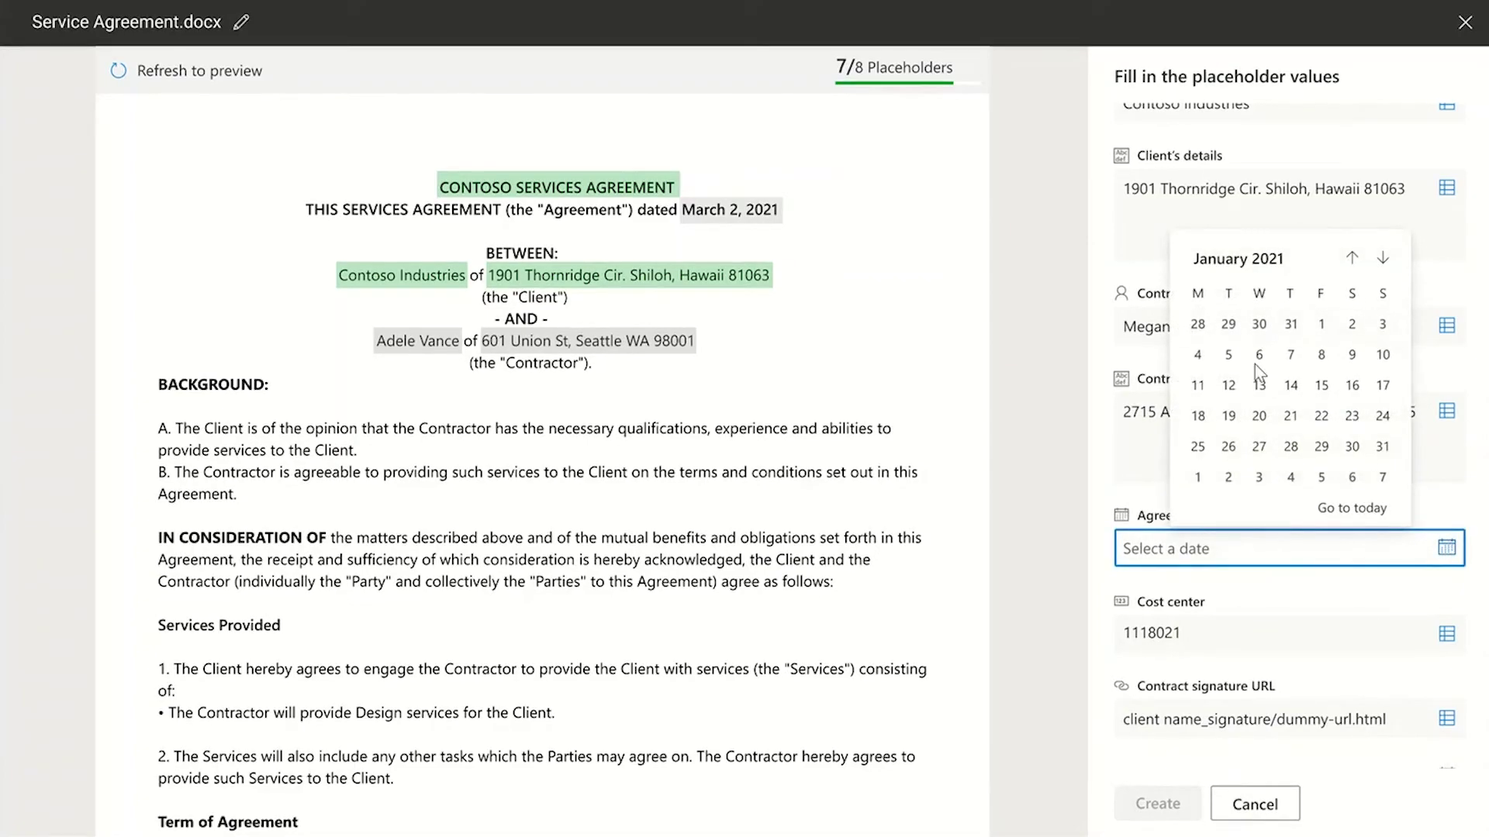
{"action": "left_click", "coordinate": [1259, 438]}
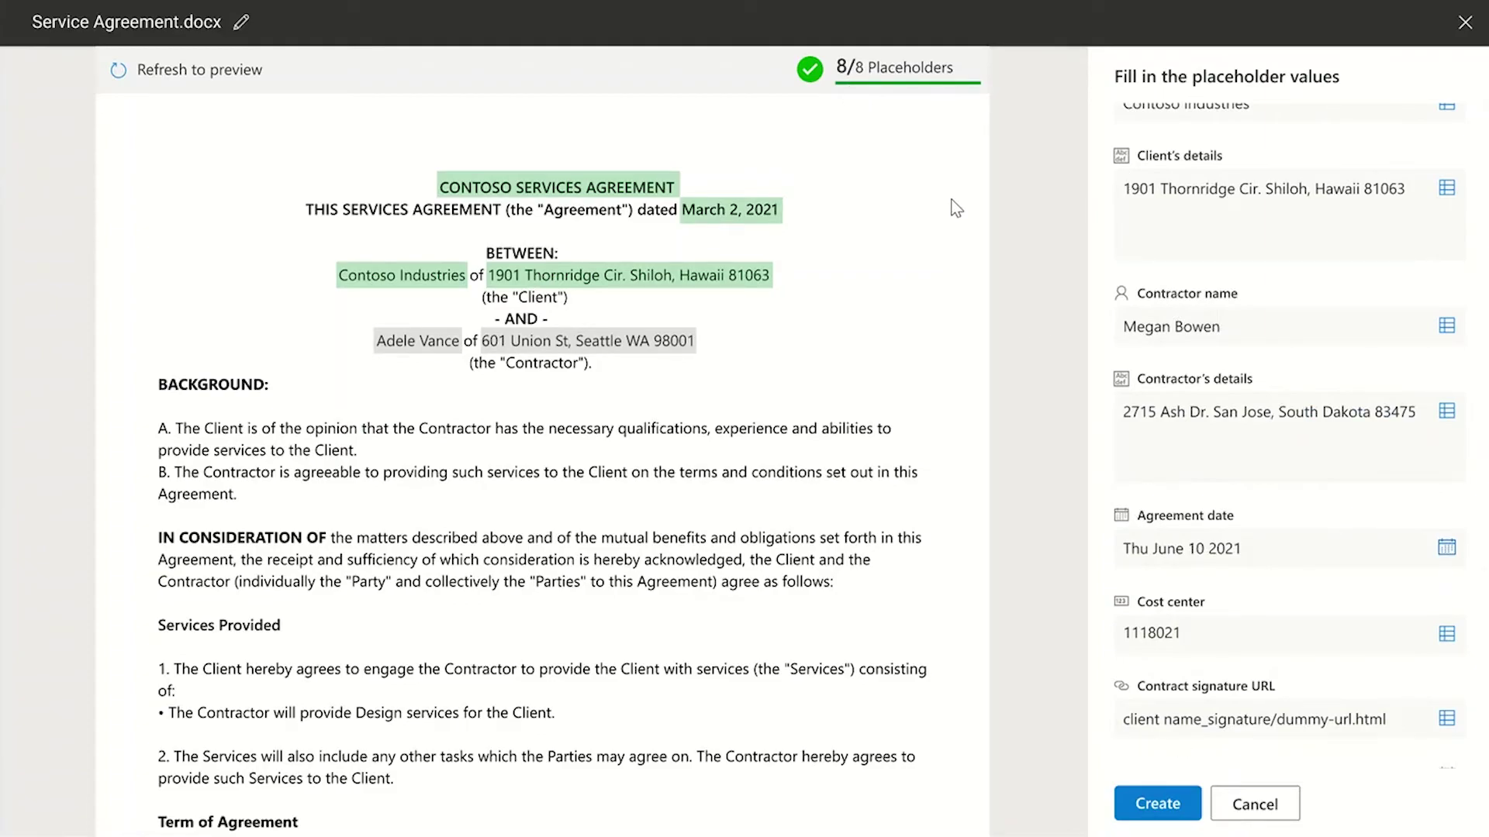
{"action": "left_click", "coordinate": [211, 76]}
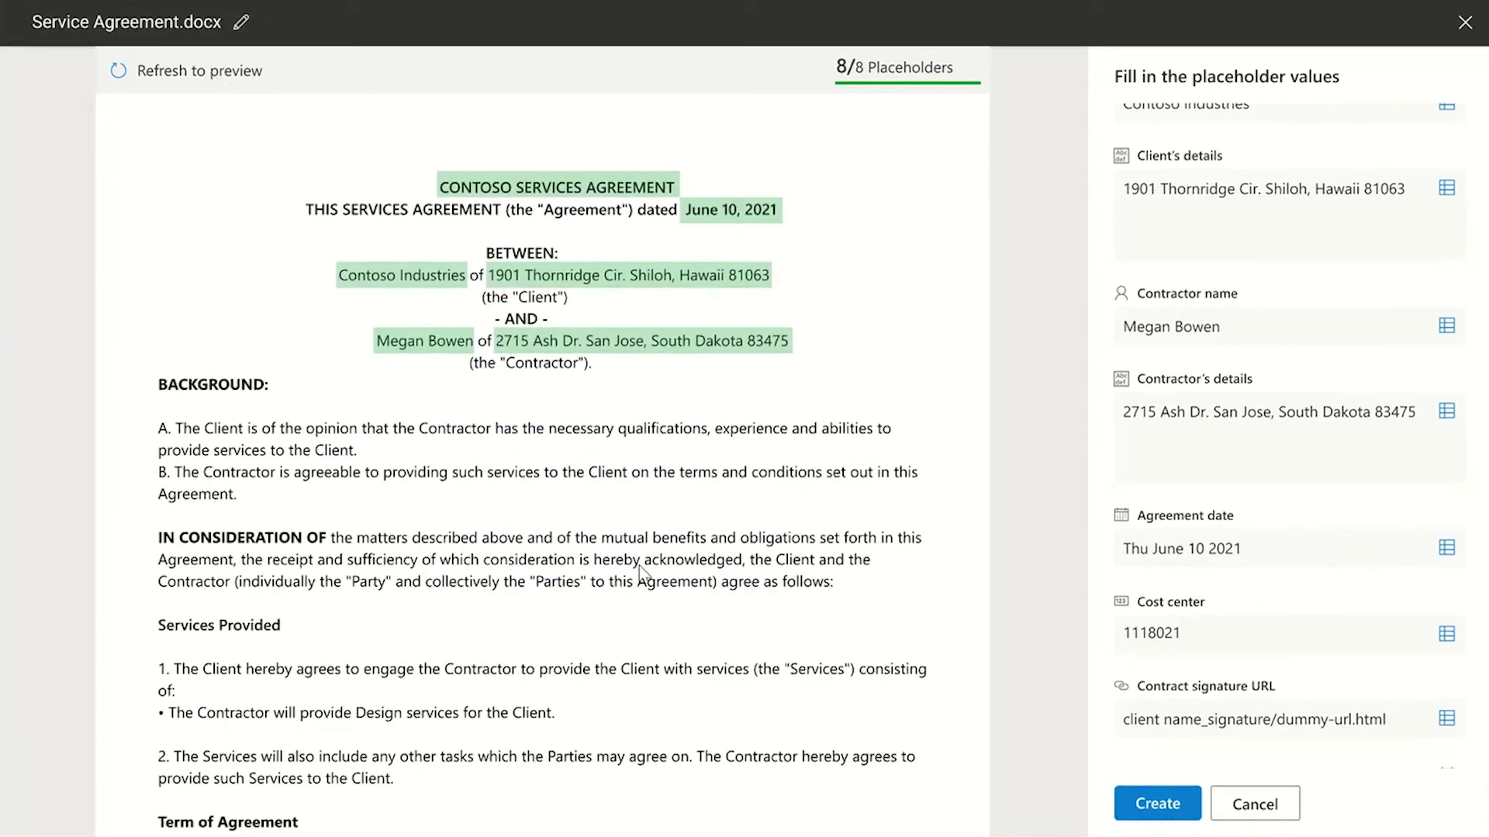
{"action": "left_click", "coordinate": [1155, 806]}
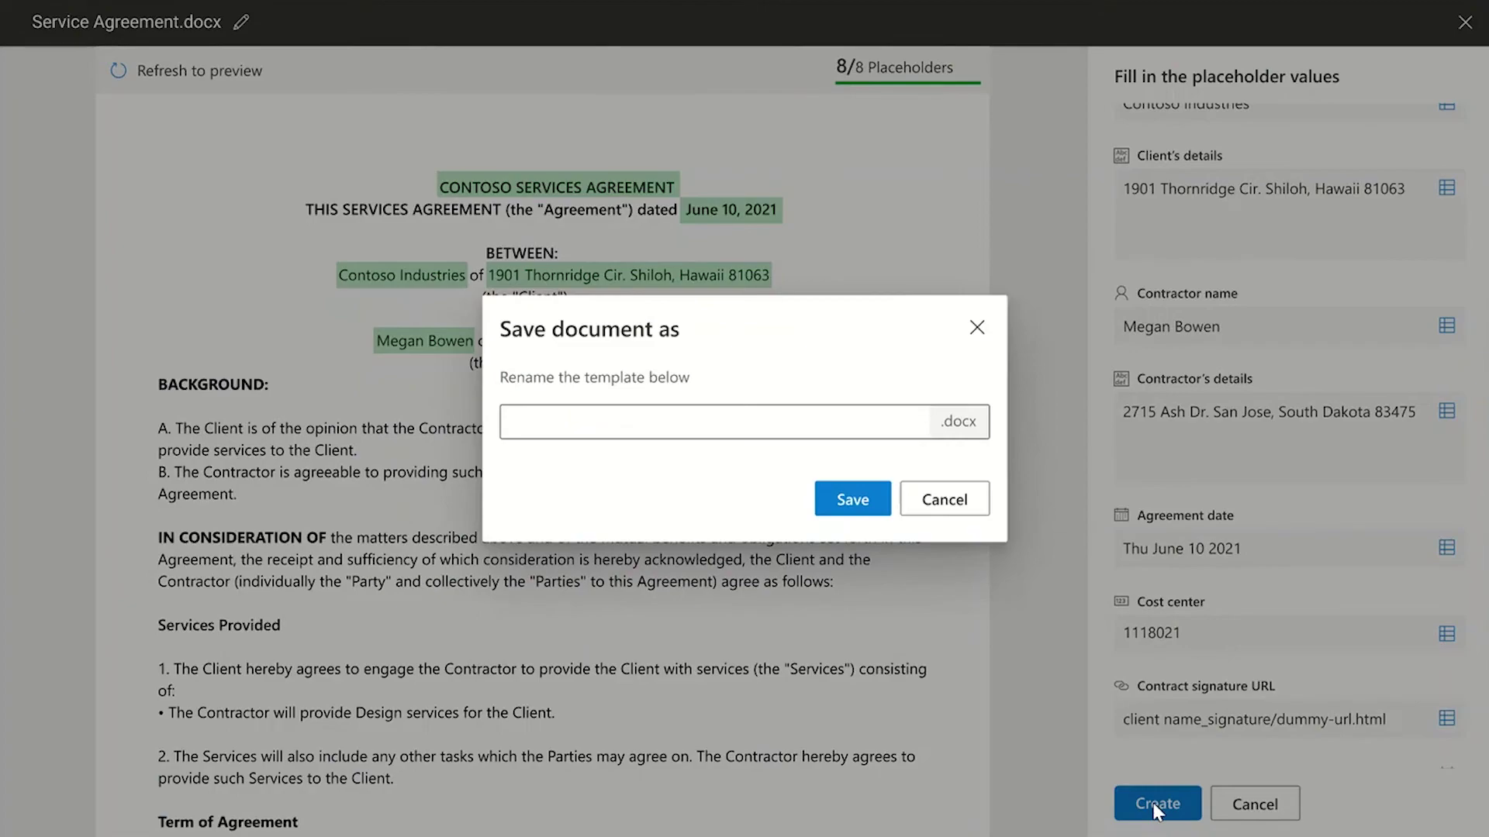
Save the agreement as 'Service Agreement_Megan' and dismiss the confirmation.
{"action": "type", "text": "Service Agreement_Megan"}
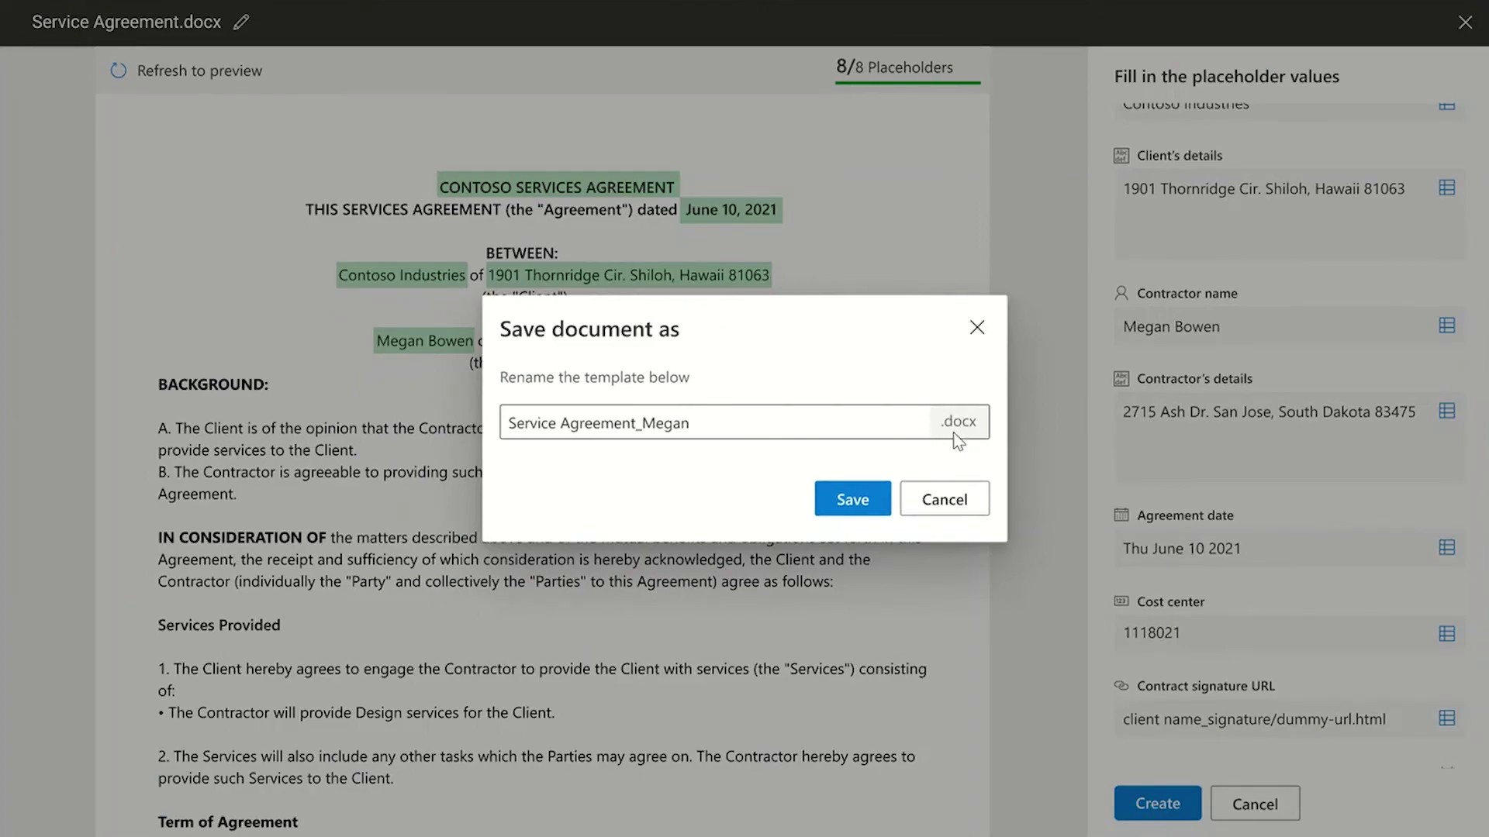
{"action": "left_click", "coordinate": [855, 503]}
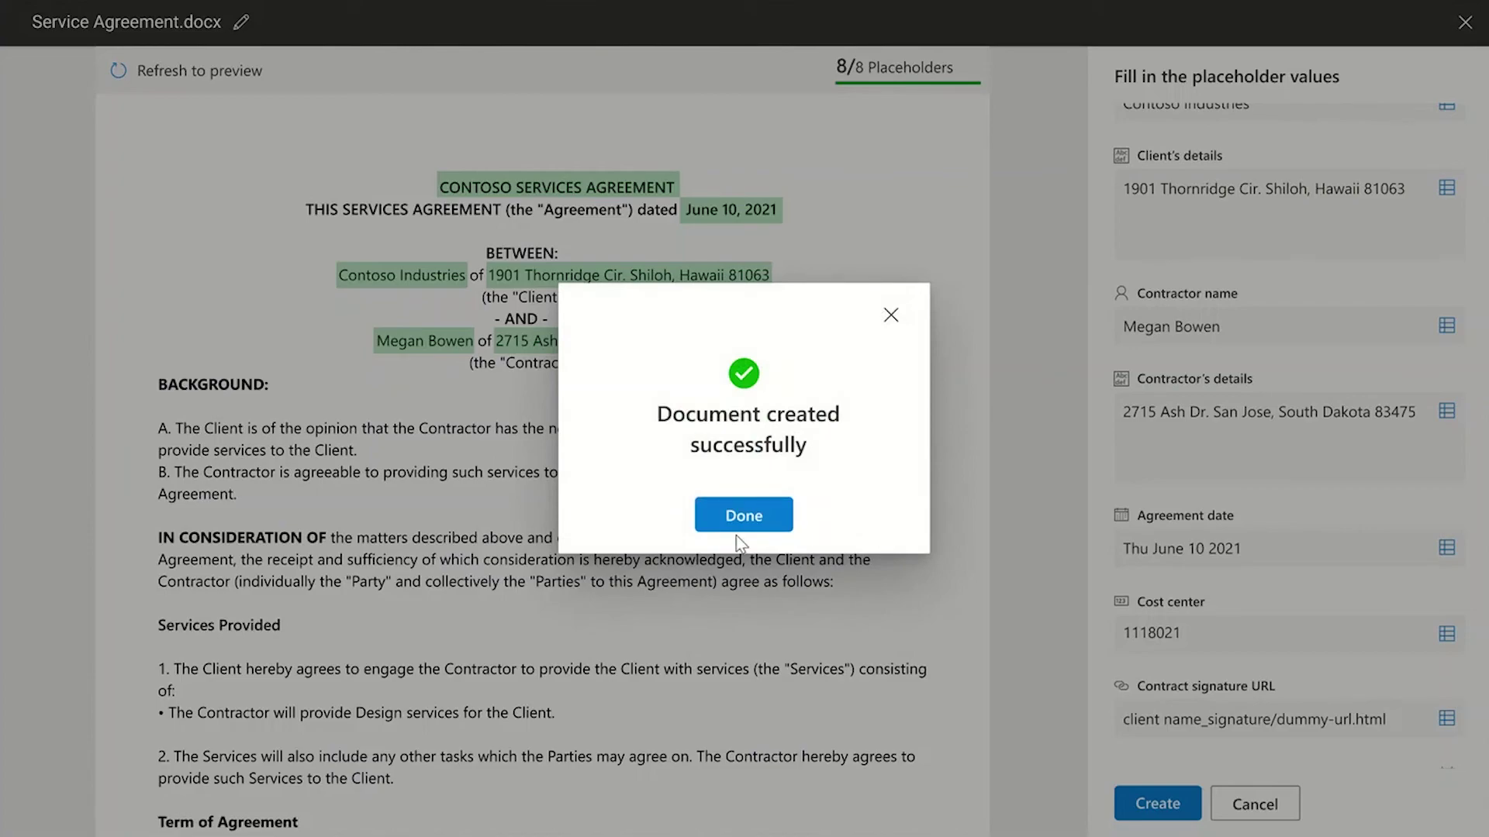
{"action": "left_click", "coordinate": [759, 515]}
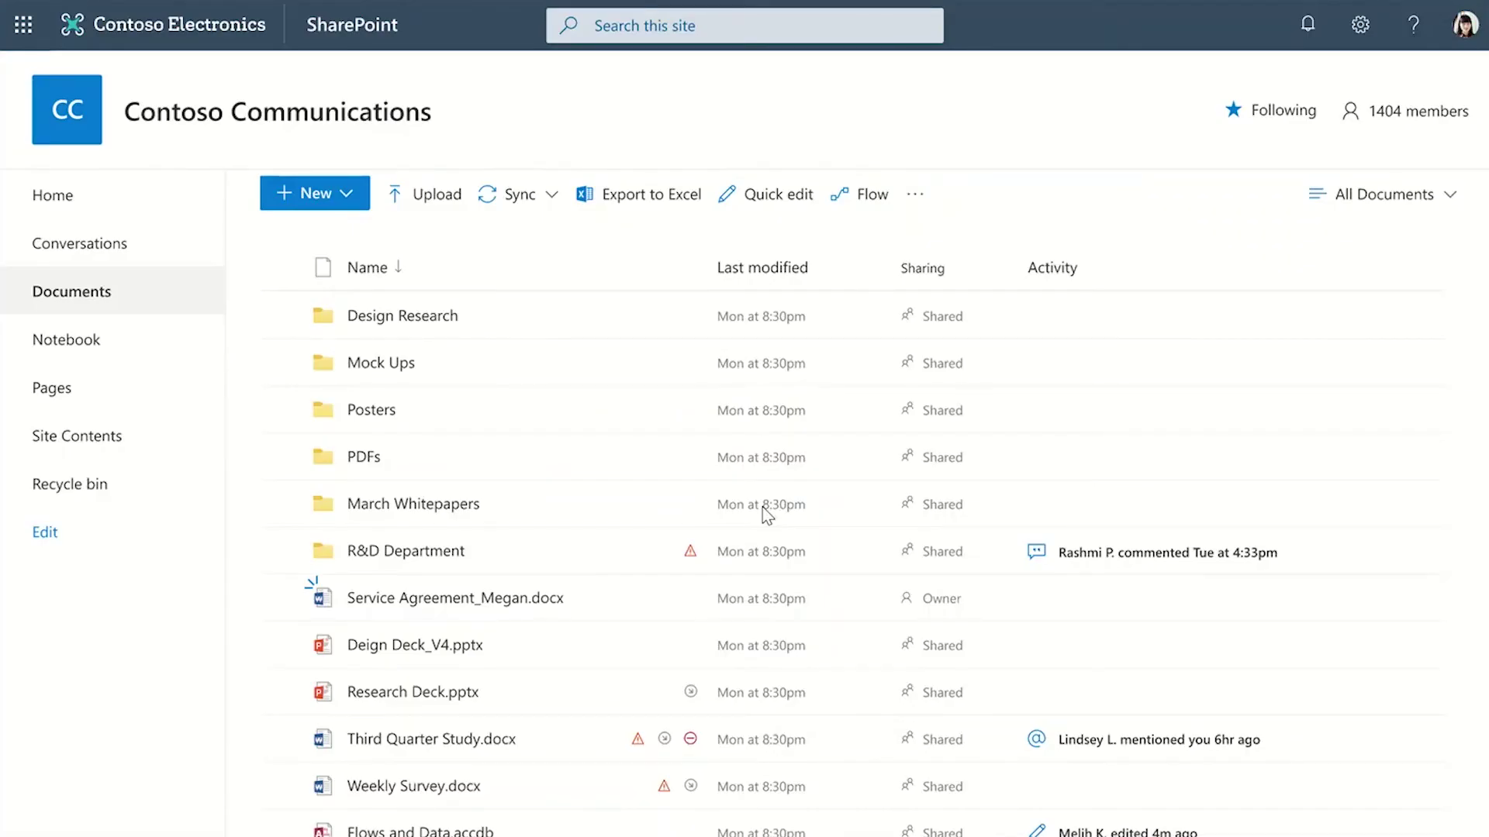